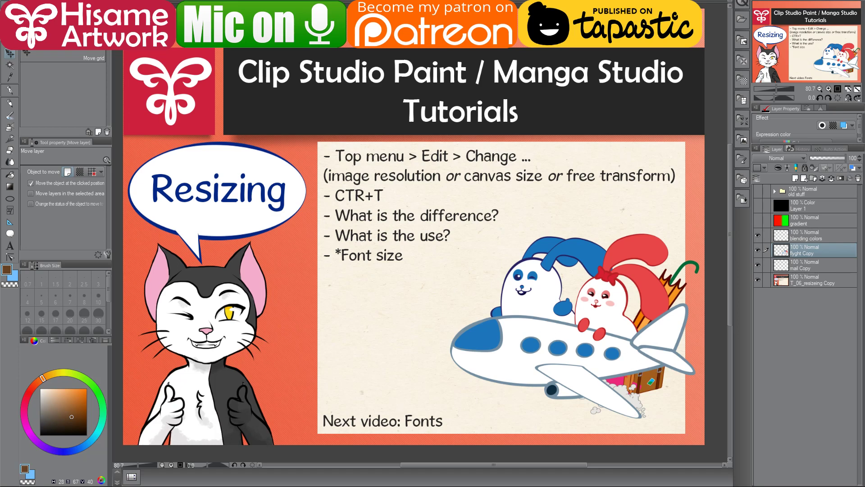
pyautogui.hotkey('alt', 'e')
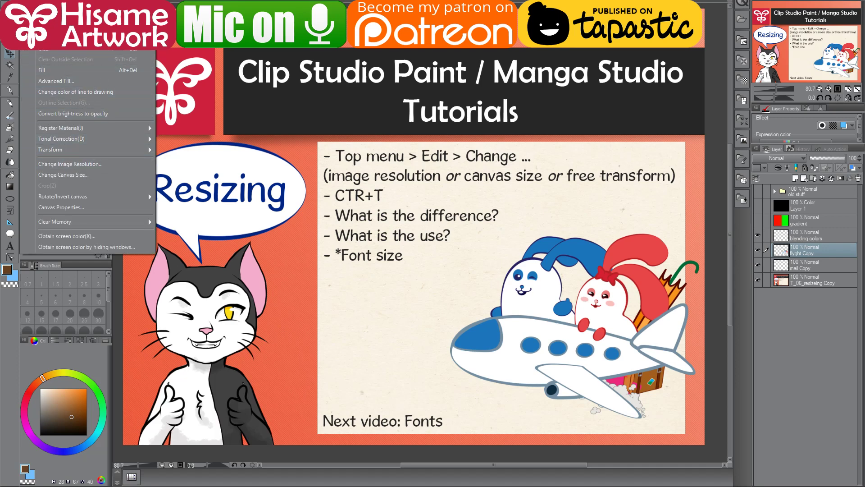
pyautogui.press('Escape')
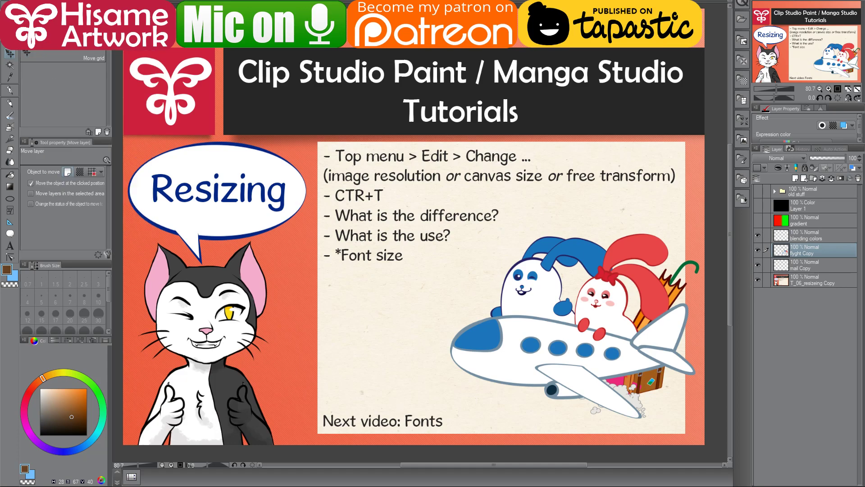
pyautogui.press('super+Down')
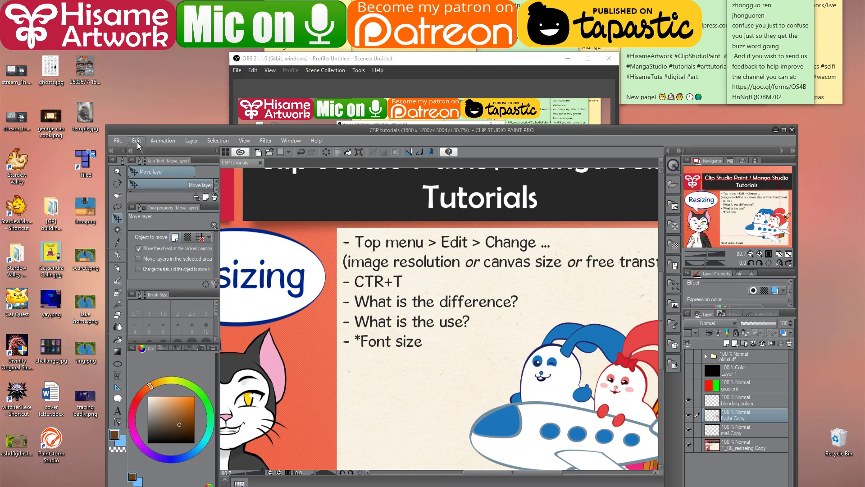
pyautogui.click(136, 141)
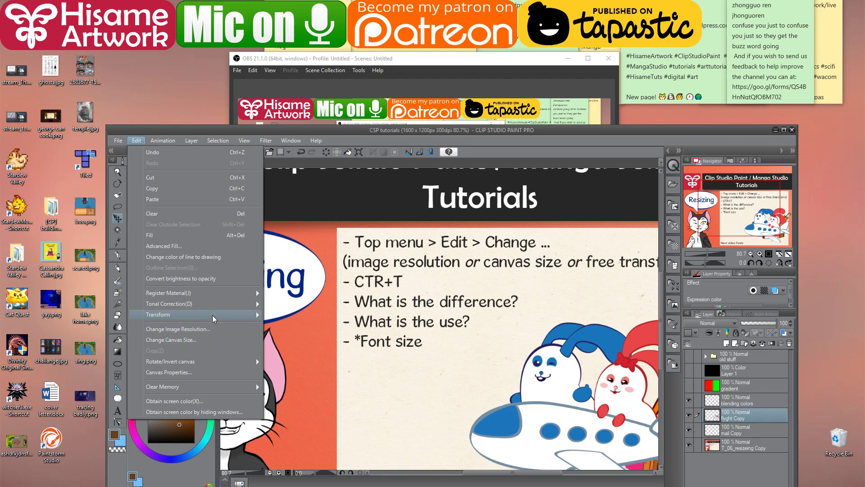
pyautogui.moveTo(213, 314)
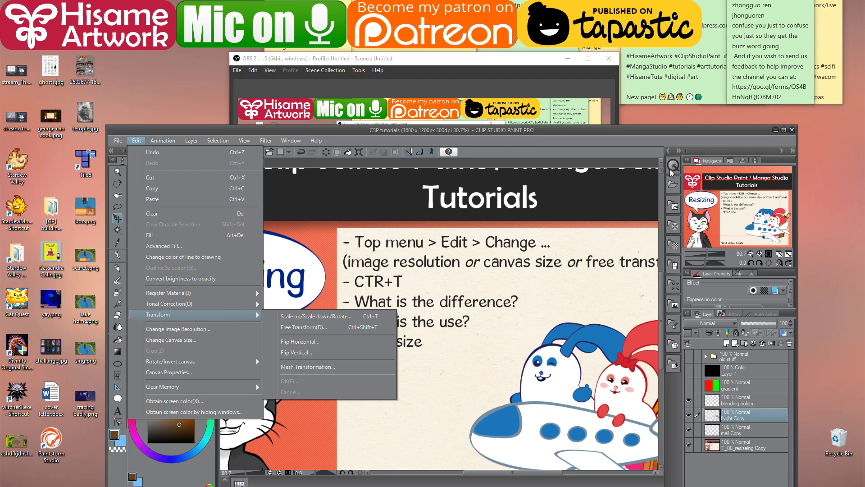
pyautogui.click(635, 152)
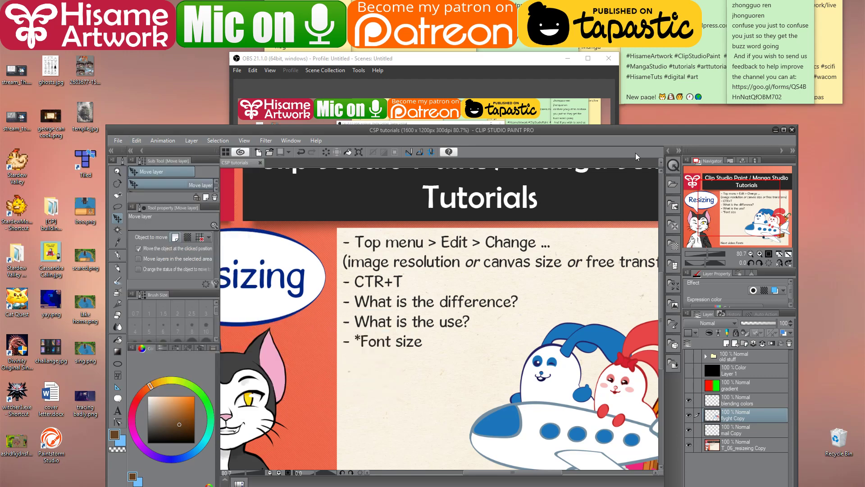
pyautogui.click(784, 129)
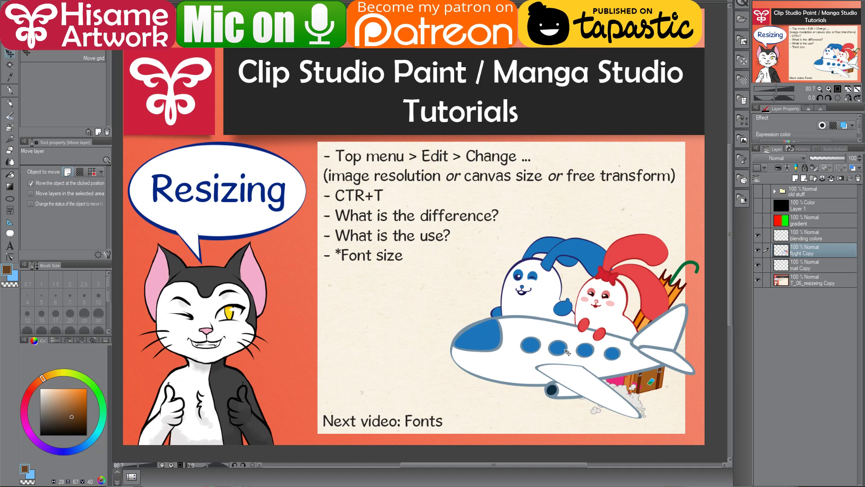
# - Try to squash the airplane layer to 57% width and 104% height with Scale up/Scale down, and undo the transformation
pyautogui.hotkey('ctrl', 't')
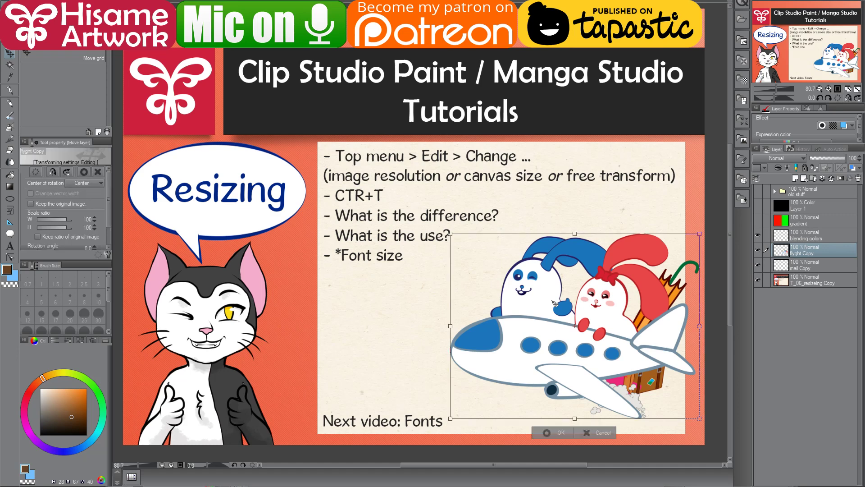
pyautogui.moveTo(451, 234); pyautogui.dragTo(499, 238)
pyautogui.moveTo(598, 240); pyautogui.dragTo(599, 227)
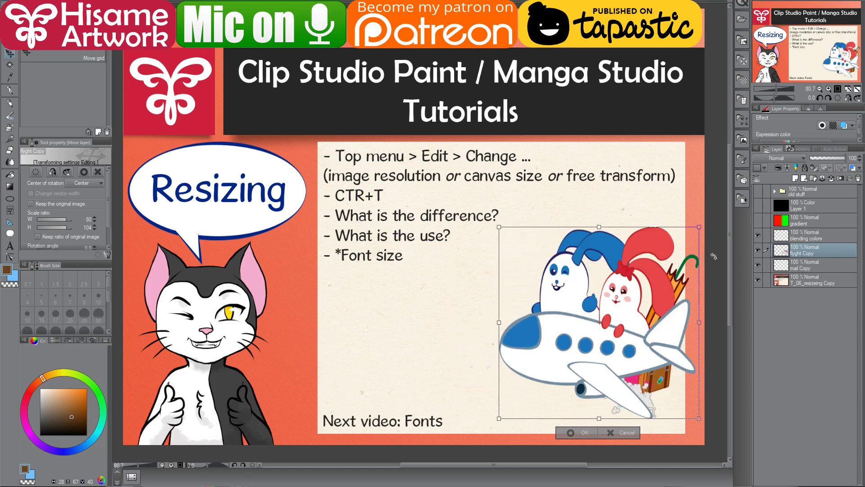
pyautogui.moveTo(698, 327); pyautogui.dragTo(641, 322)
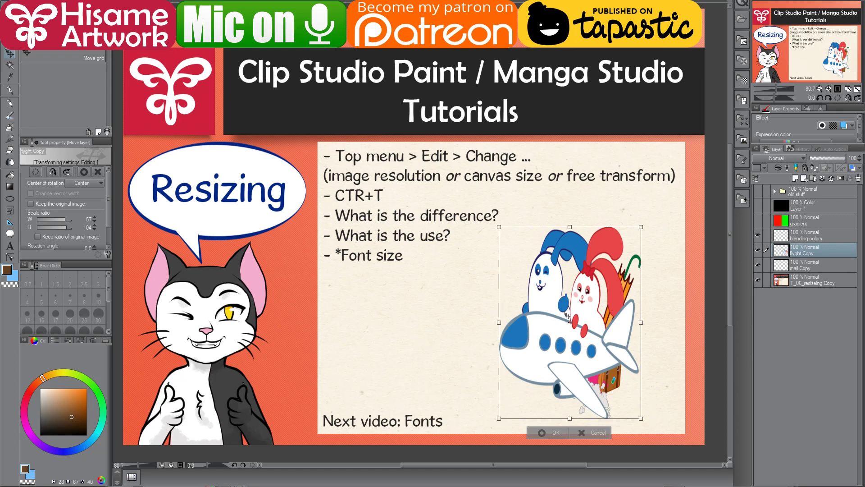
pyautogui.press('Return')
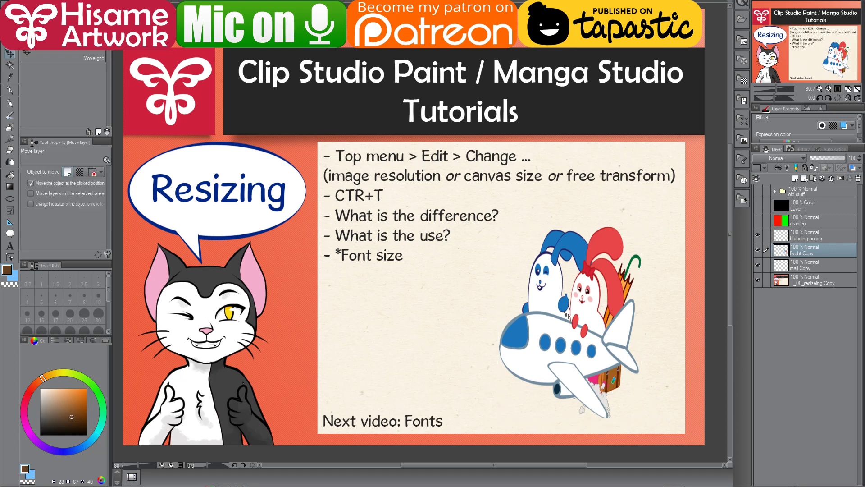
pyautogui.hotkey('ctrl', 'z')
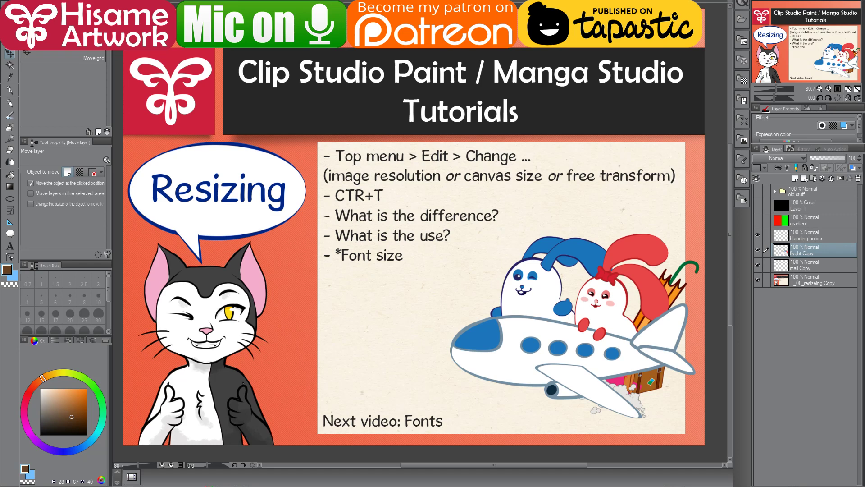
# - Try to shrink the whole image by lowering its resolution with Change Image Resolution
pyautogui.hotkey('alt', 'e')
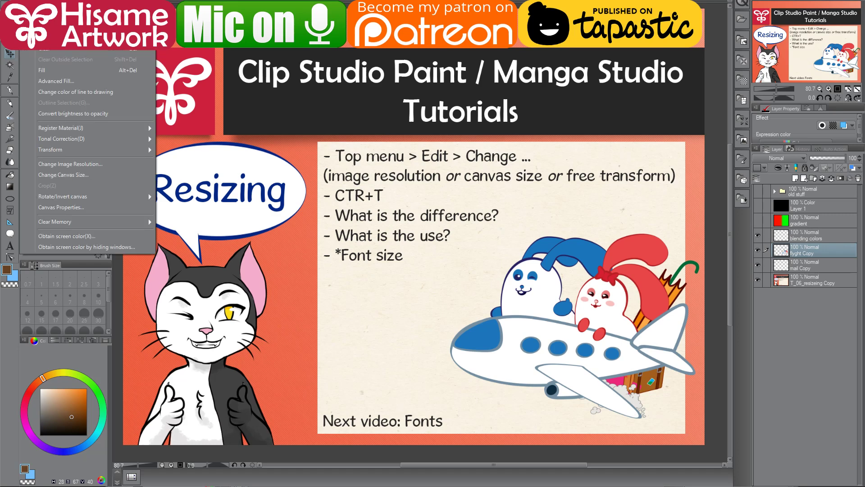
pyautogui.click(85, 164)
pyautogui.moveTo(478, 184); pyautogui.dragTo(447, 290)
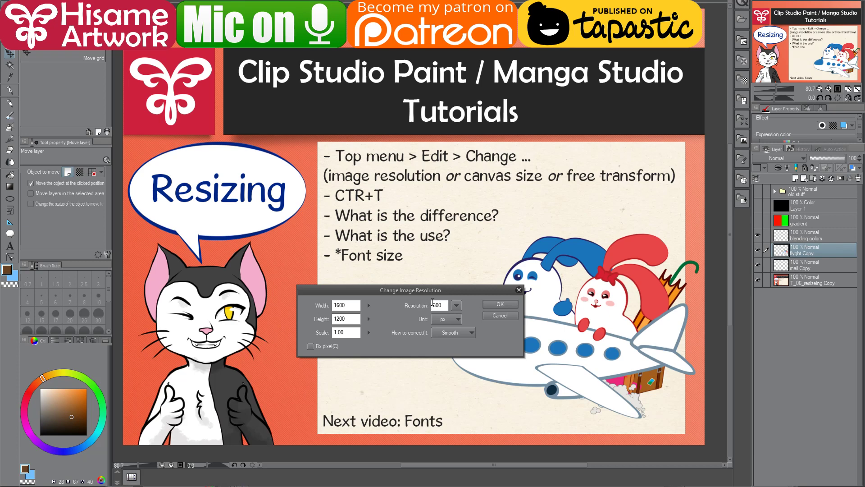
pyautogui.click(438, 304)
pyautogui.press('Return')
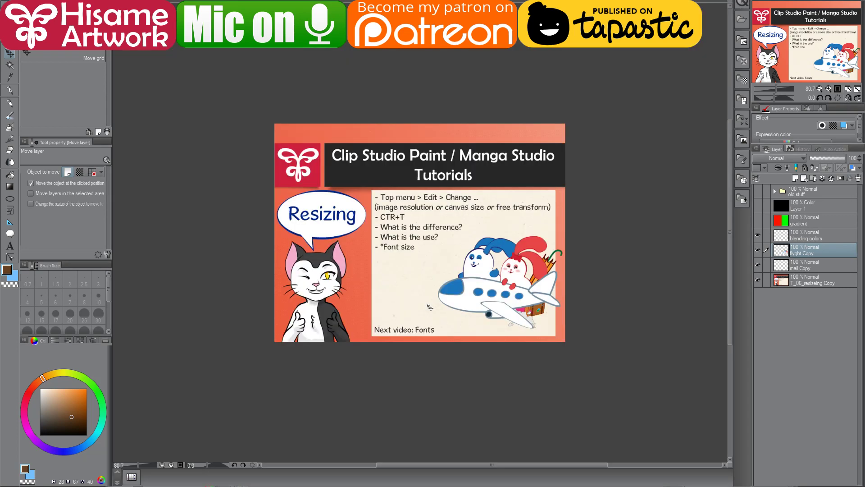
# - Examine the line quality of the airplane and the blue character up close, and undo the resolution change
pyautogui.scroll(2, 518, 278)
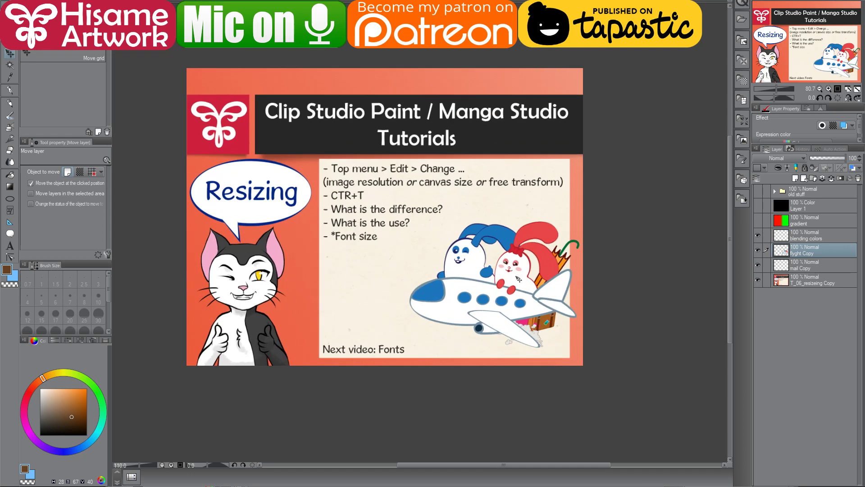
pyautogui.scroll(2, 429, 239)
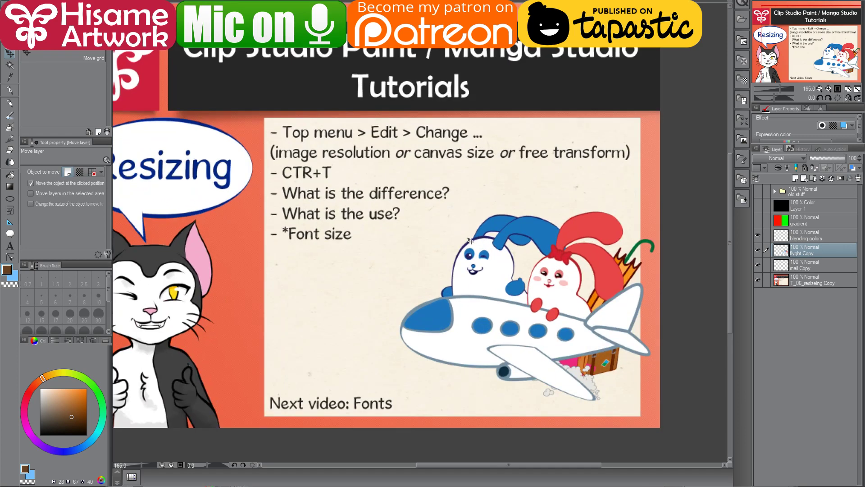
pyautogui.moveTo(420, 205); pyautogui.dragTo(468, 234)
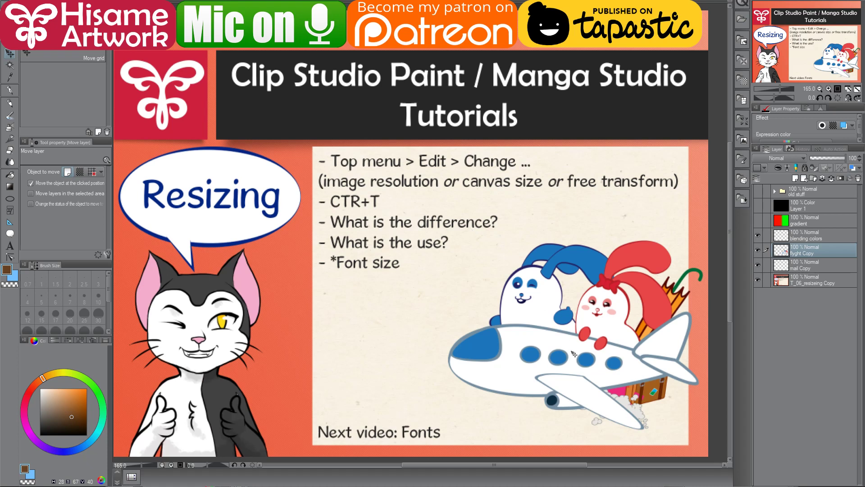
pyautogui.scroll(5, 510, 319)
pyautogui.scroll(2, 511, 319)
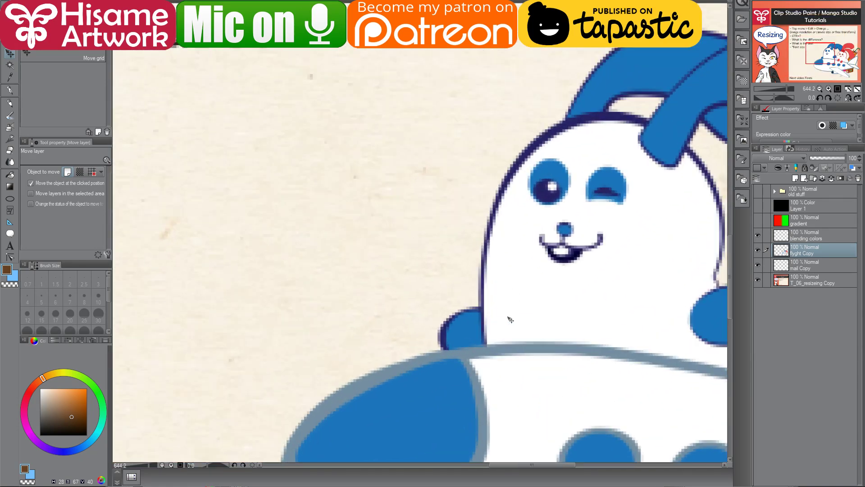
pyautogui.scroll(-7, 510, 319)
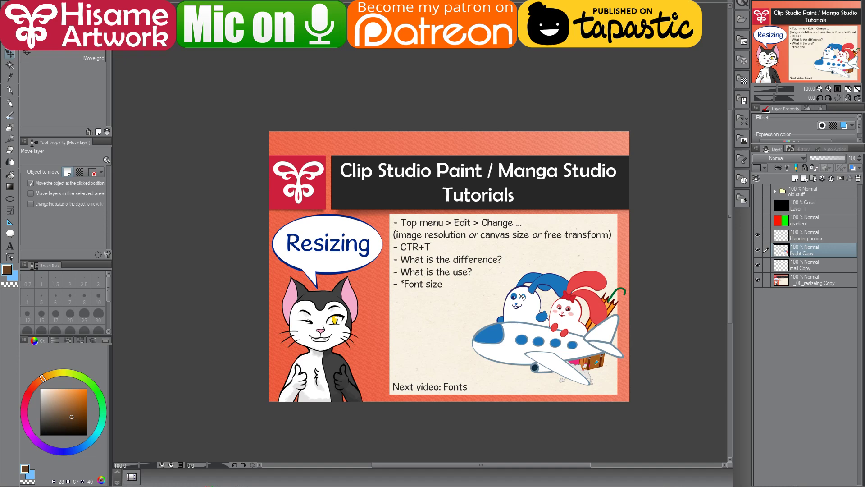
pyautogui.scroll(2, 522, 304)
pyautogui.hotkey('ctrl', '0')
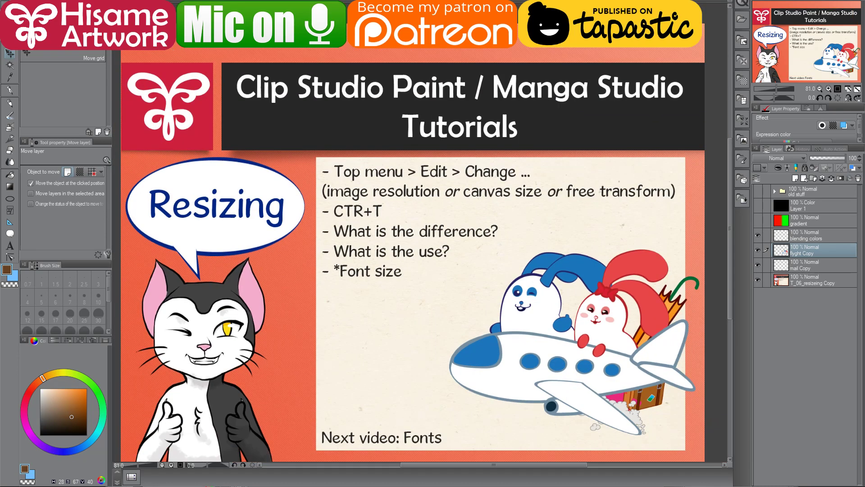
# - Try to extend the canvas to a height of 1500 px from its centre, and undo the canvas size change
pyautogui.click(28, 45)
pyautogui.moveTo(70, 130)
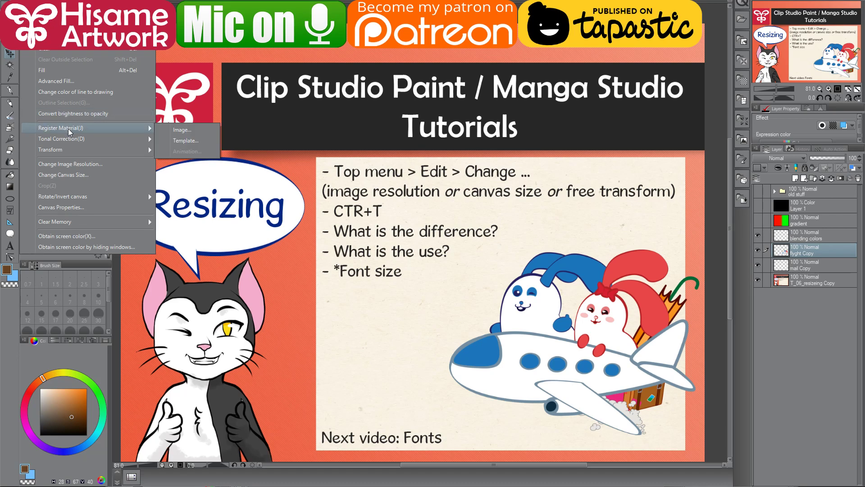
pyautogui.click(78, 174)
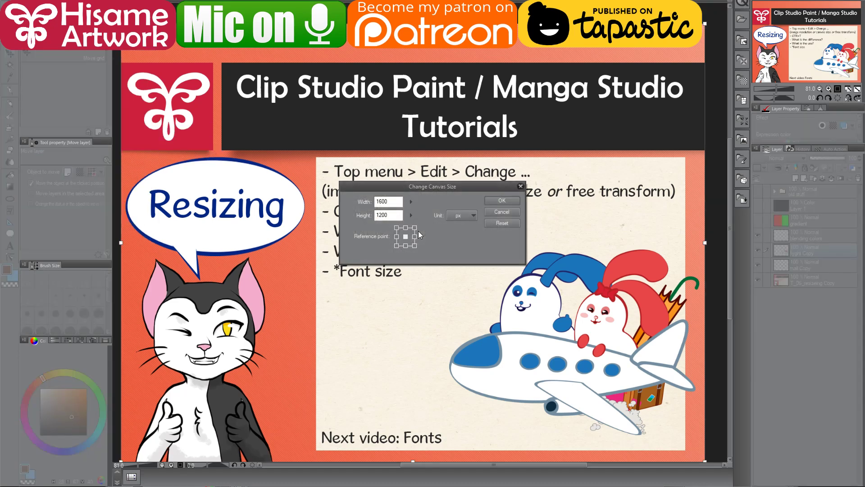
pyautogui.doubleClick(392, 215)
pyautogui.write('1500')
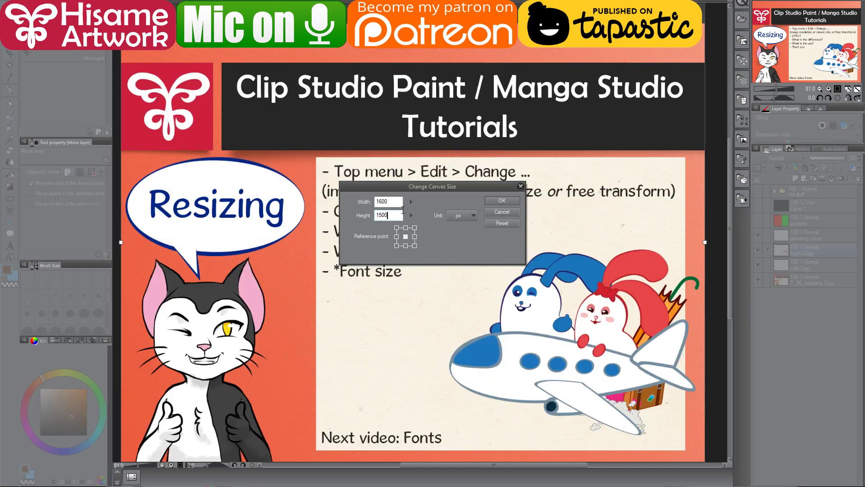
pyautogui.press('Return')
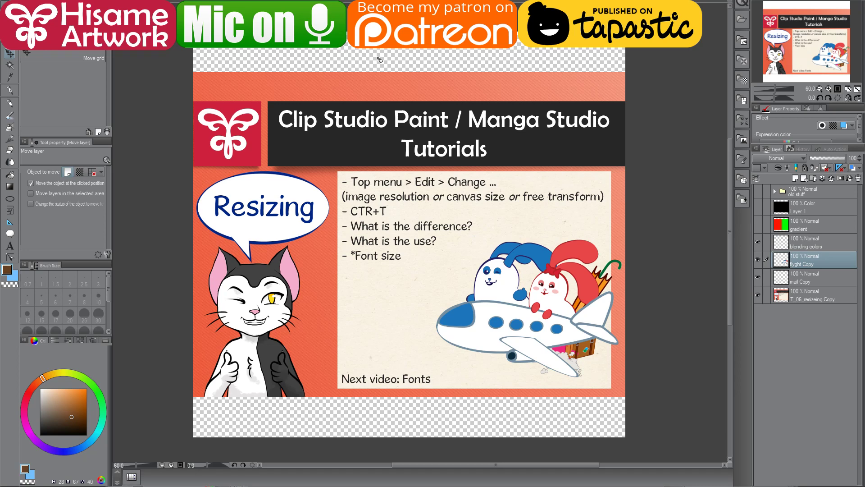
pyautogui.click(8, 271)
pyautogui.click(521, 180)
pyautogui.hotkey('ctrl', 'z')
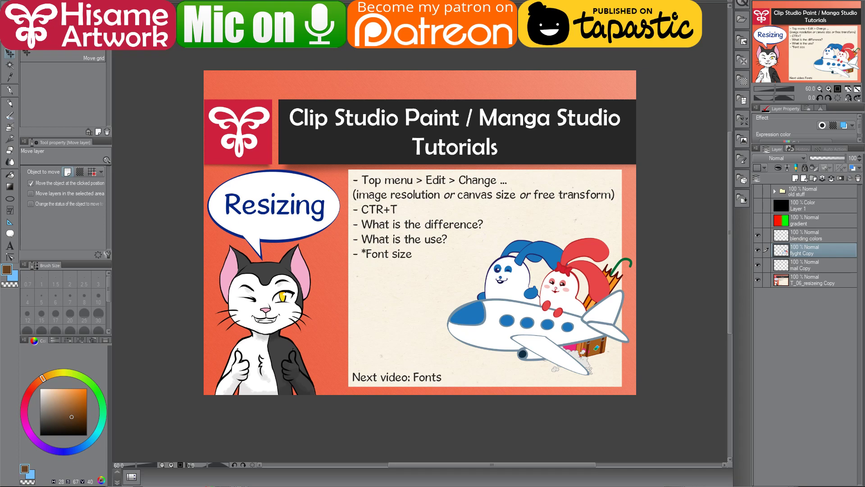
# - Try to narrow the canvas to a width of 940 px and shift the airplane layer slightly, and undo both changes
pyautogui.click(26, 45)
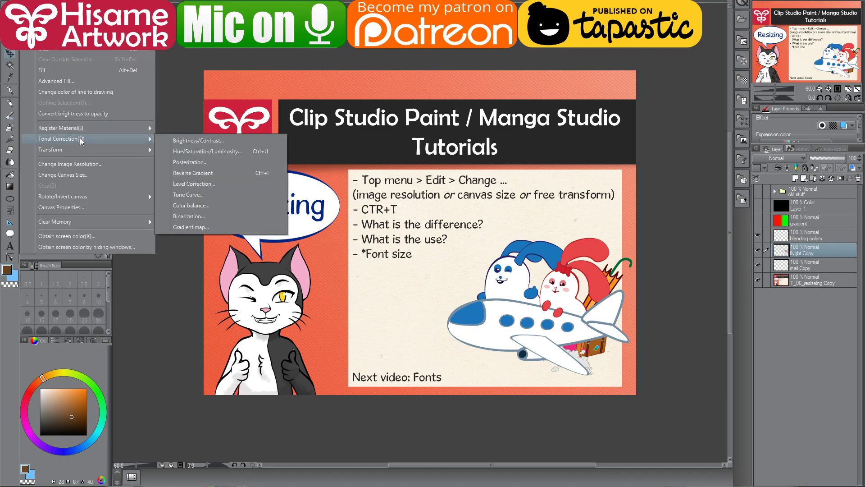
pyautogui.click(78, 177)
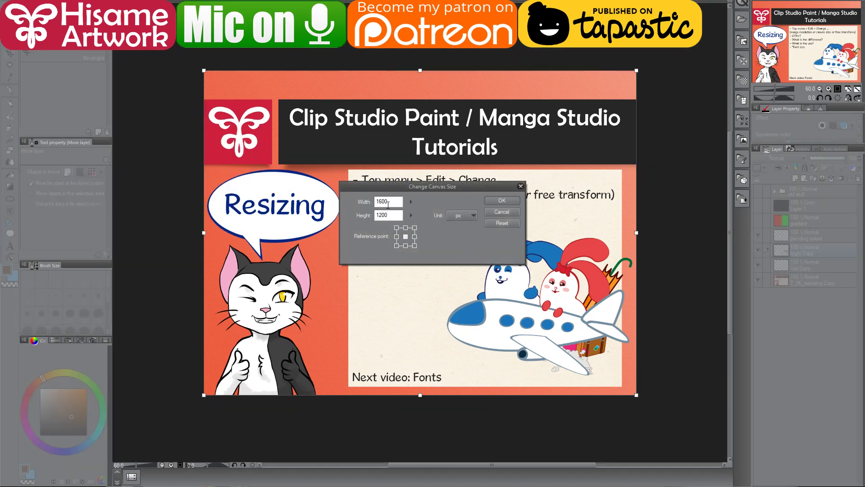
pyautogui.write('940')
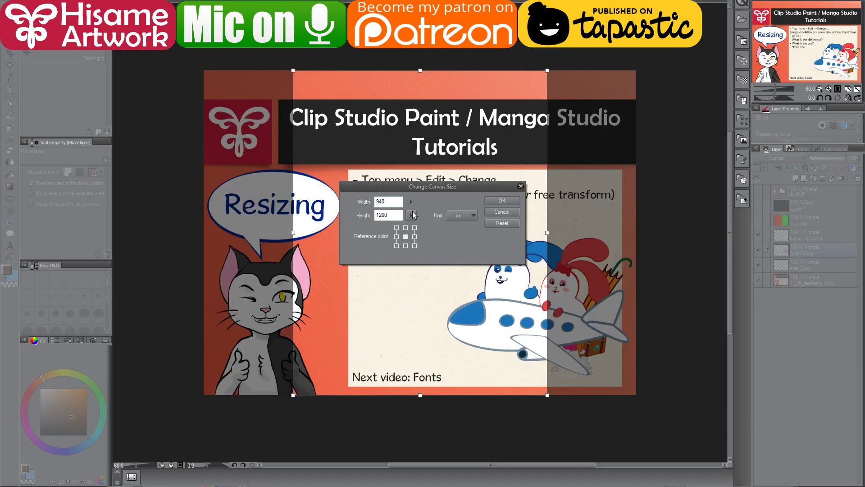
pyautogui.press('Return')
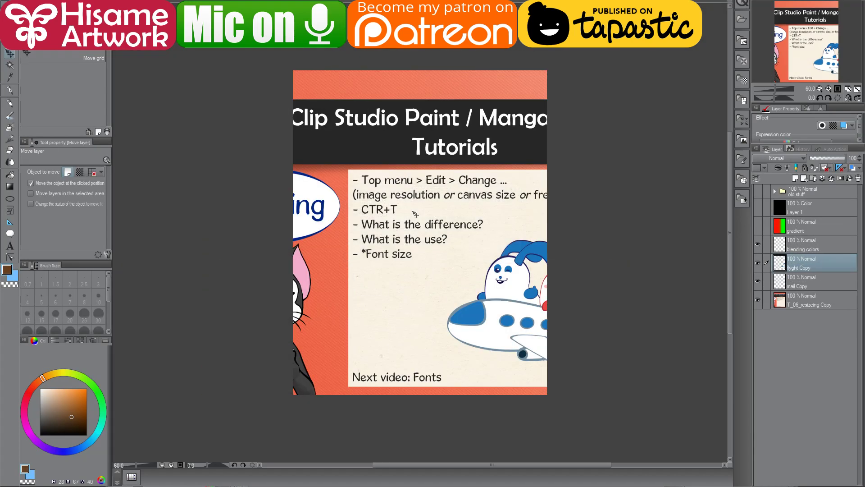
pyautogui.moveTo(485, 324)
pyautogui.mouseDown()
pyautogui.moveTo(477, 316)
pyautogui.moveTo(484, 312)
pyautogui.moveTo(469, 306)
pyautogui.moveTo(513, 315)
pyautogui.moveTo(475, 311)
pyautogui.moveTo(490, 314)
pyautogui.mouseUp()
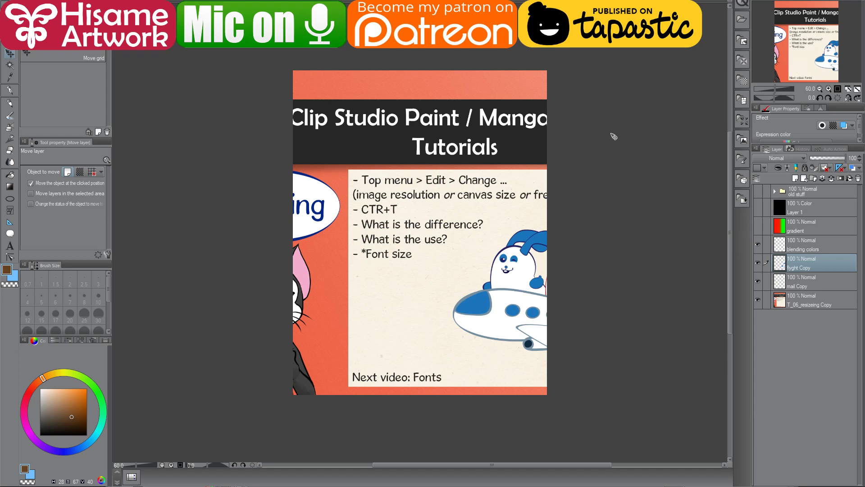
pyautogui.hotkey('ctrl', 'z')
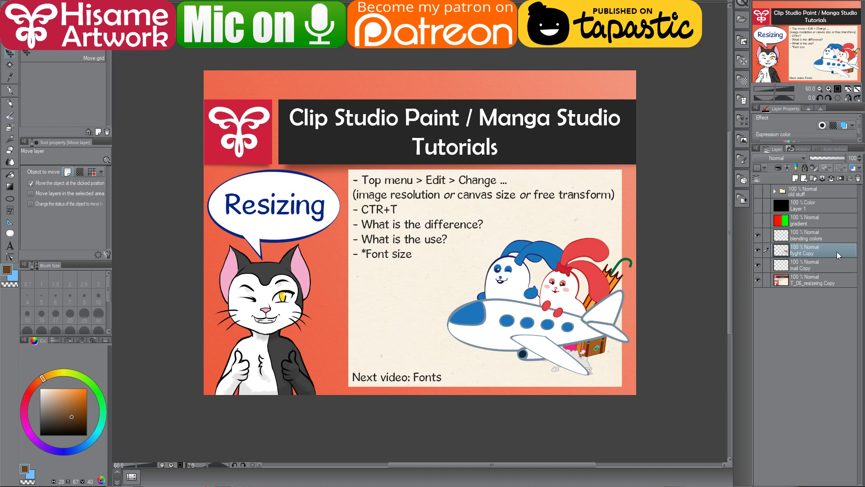
# - Duplicate the airplane layer, scale the copy down to roughly 55% and place it beside the original airplane
pyautogui.hotkey('ctrl', 'c')
pyautogui.hotkey('ctrl', 'v')
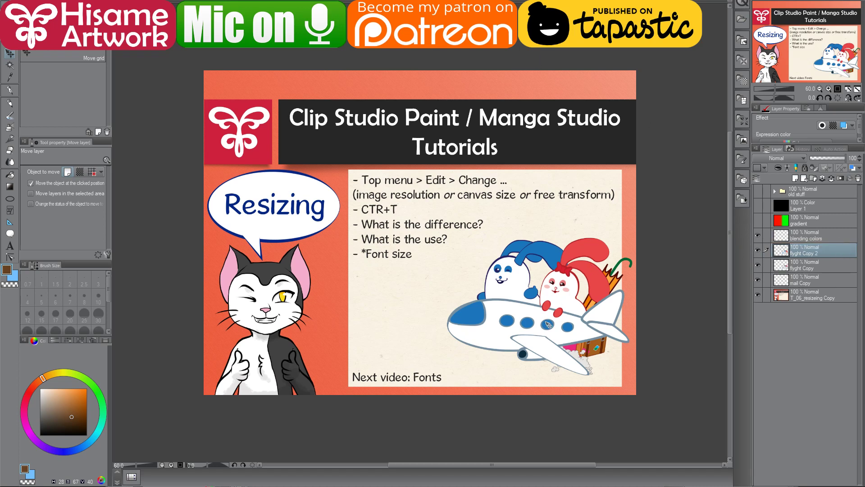
pyautogui.hotkey('ctrl', 't')
pyautogui.moveTo(632, 238); pyautogui.dragTo(584, 274)
pyautogui.moveTo(537, 339); pyautogui.dragTo(436, 325)
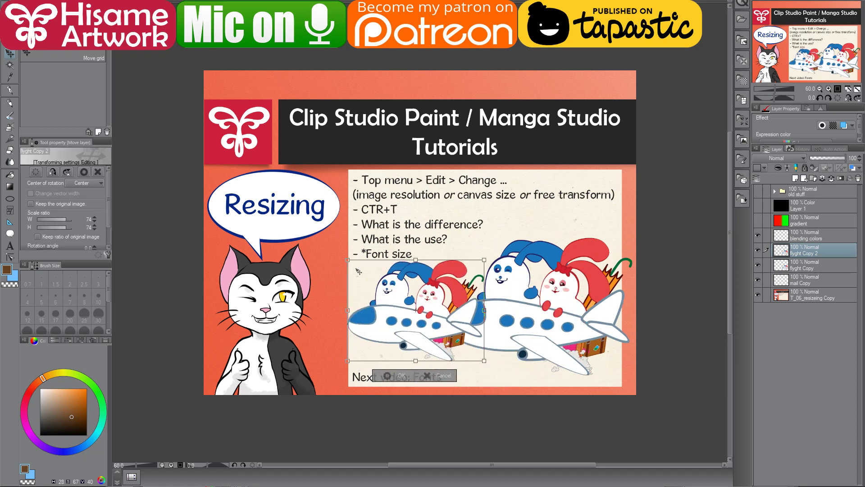
pyautogui.moveTo(347, 260); pyautogui.dragTo(380, 284)
pyautogui.moveTo(451, 334); pyautogui.dragTo(412, 324)
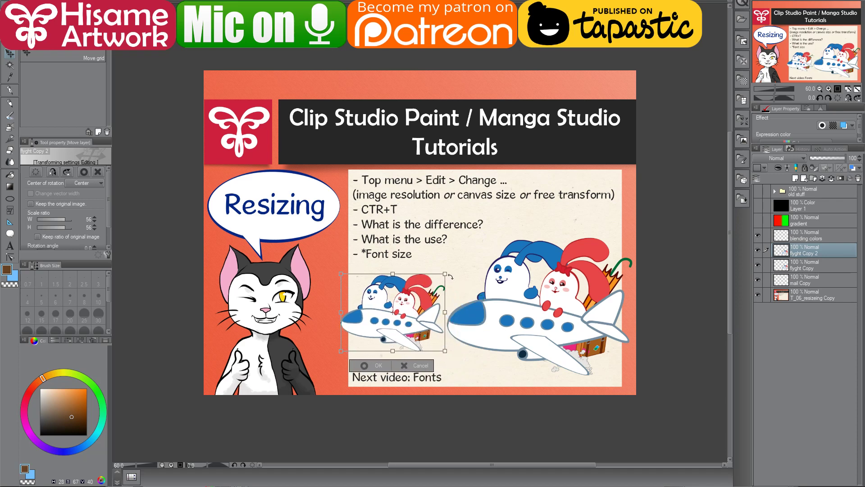
pyautogui.moveTo(445, 274); pyautogui.dragTo(442, 275)
pyautogui.press('Return')
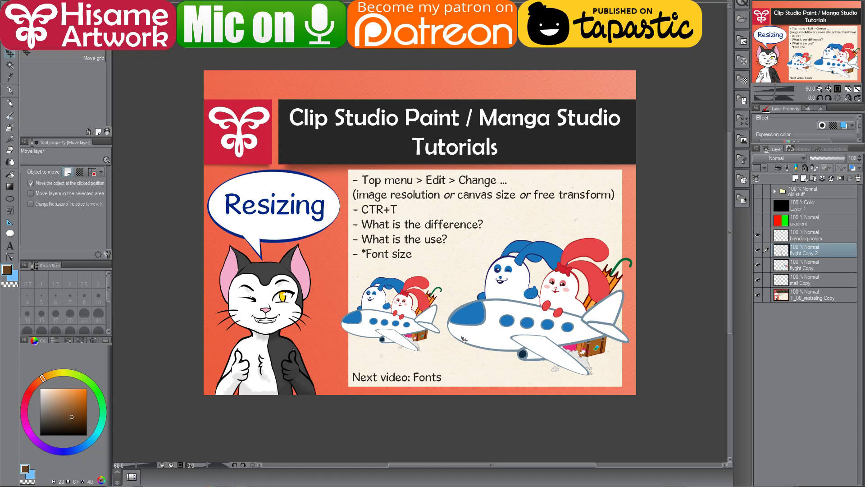
# - Switch to the web browser and examine the image dimension and file size limits on the Page 80 episode upload form
pyautogui.scroll(1, 464, 339)
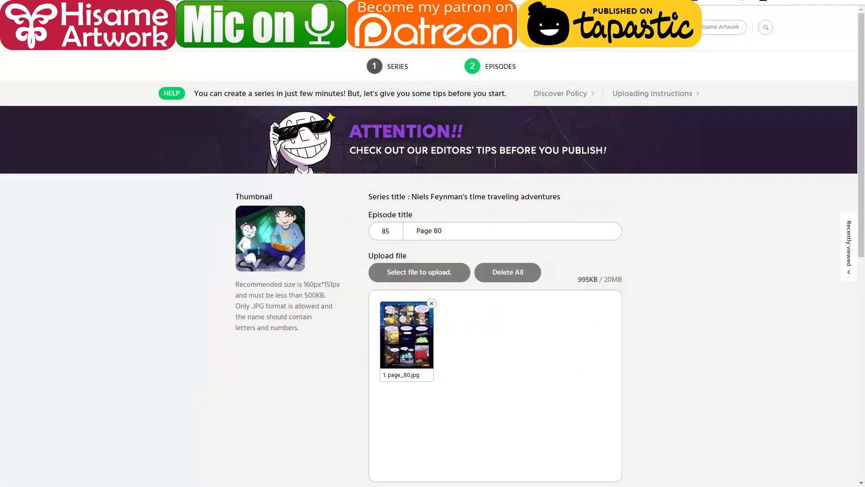
pyautogui.scroll(-5, 331, 355)
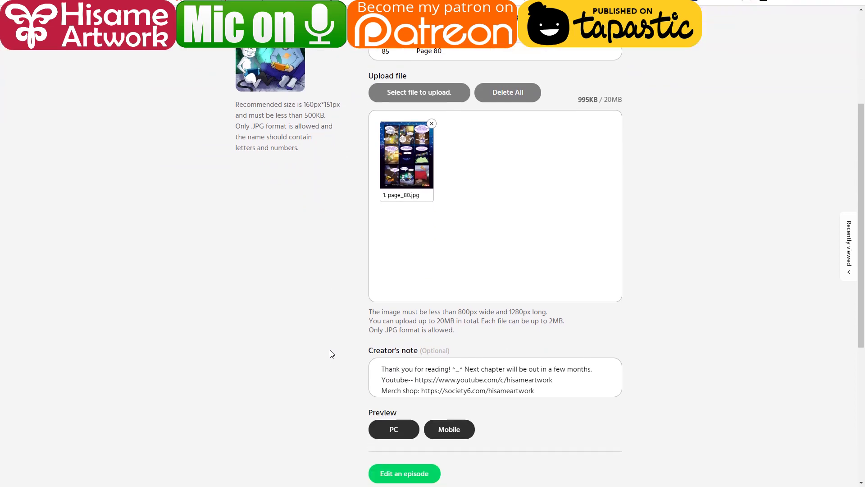
pyautogui.scroll(2, 331, 356)
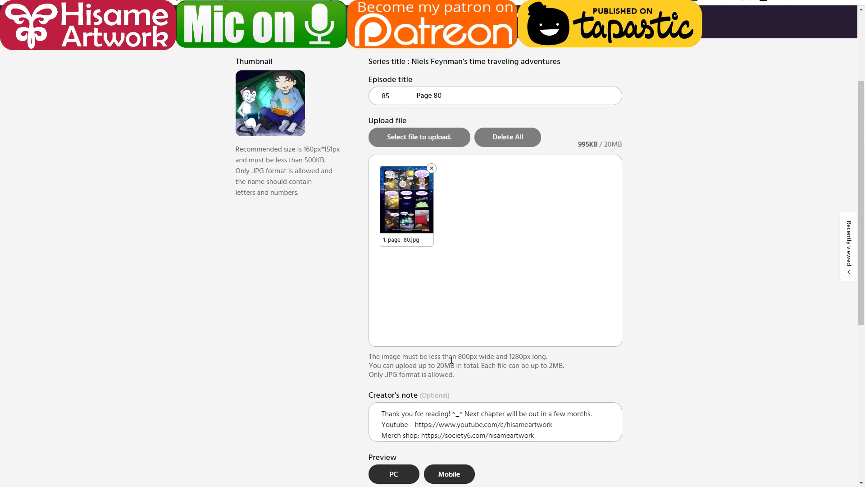
pyautogui.moveTo(459, 358); pyautogui.dragTo(531, 356)
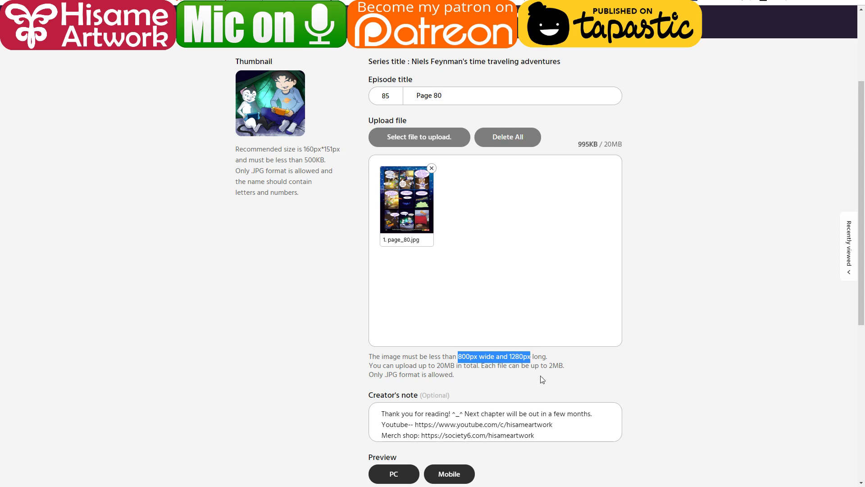
pyautogui.doubleClick(441, 367)
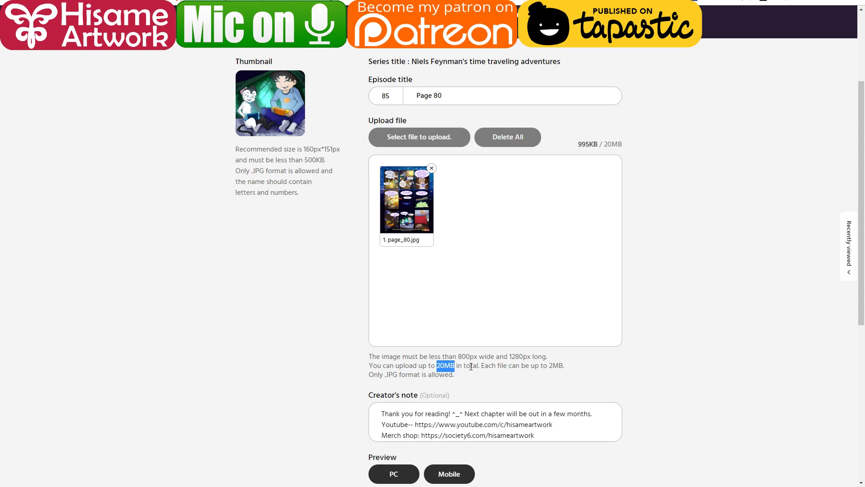
# - Try to upload the full-size page_82.jpg to the Page 80 episode
pyautogui.click(434, 140)
pyautogui.click(224, 193)
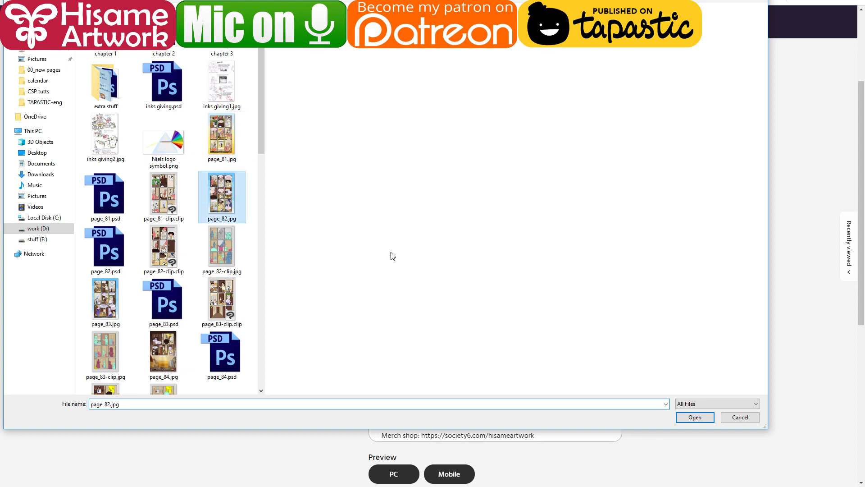
pyautogui.press('Return')
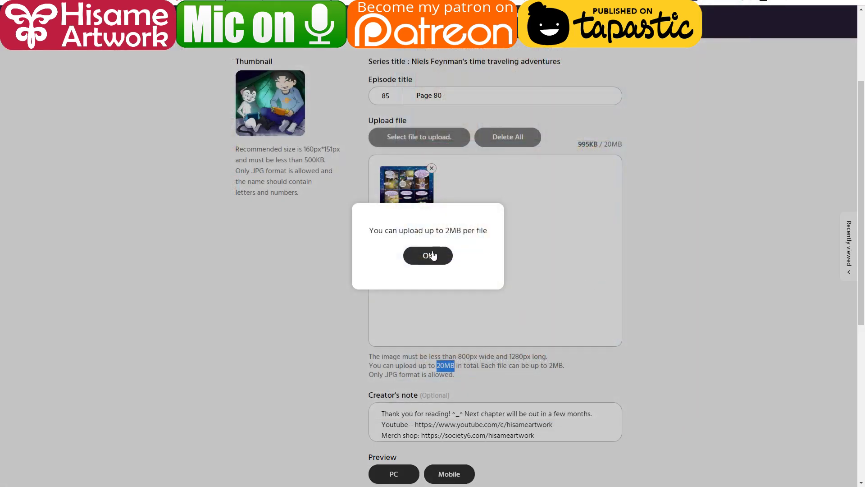
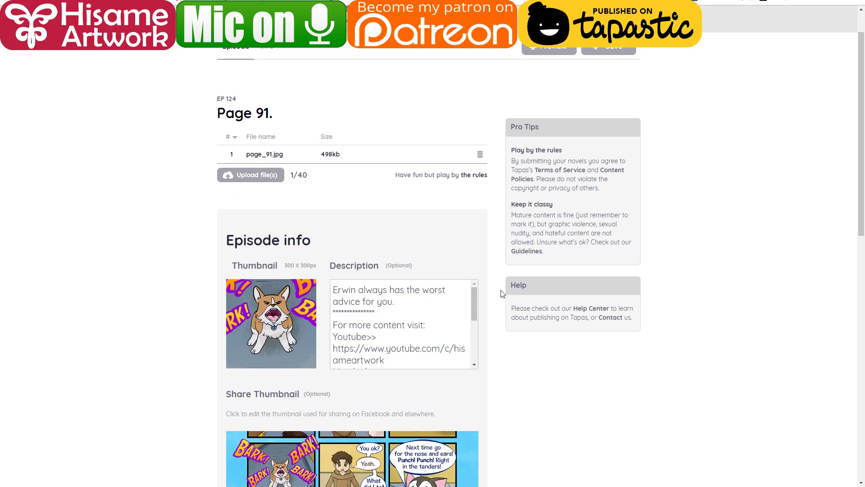
# - Try to upload the full-size page_83.jpg to the Page 91 episode, and delete its entry from the file list
pyautogui.click(238, 176)
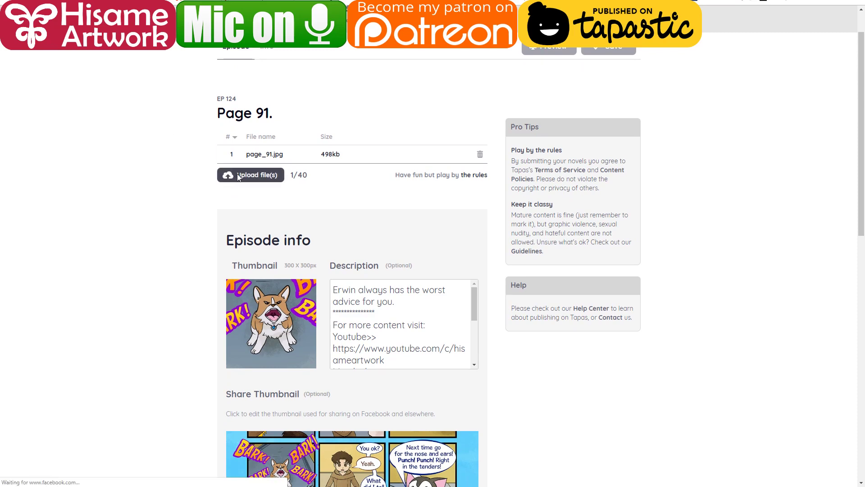
pyautogui.click(167, 193)
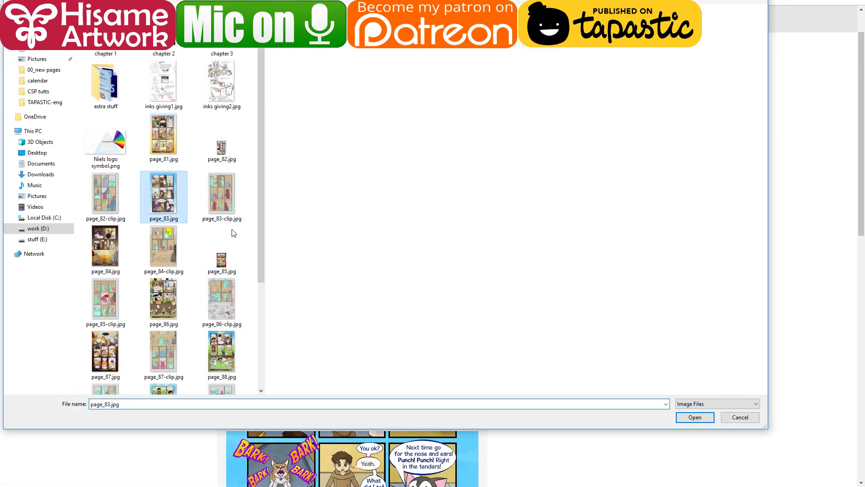
pyautogui.click(695, 418)
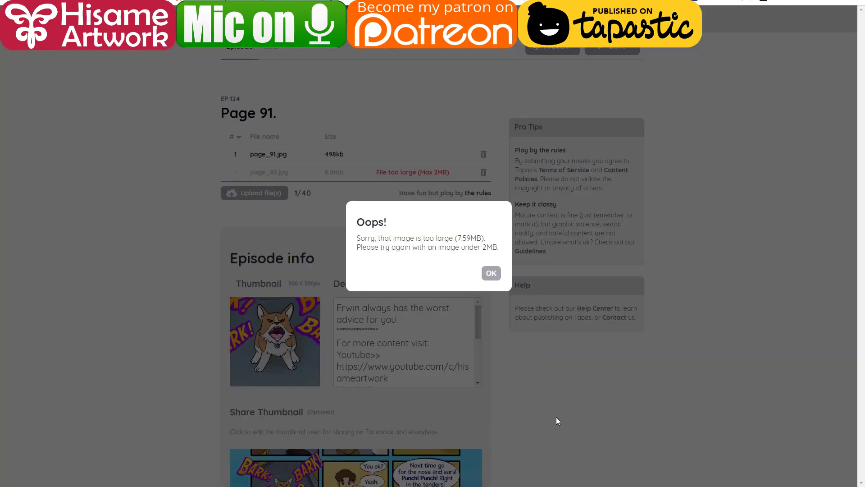
pyautogui.click(491, 273)
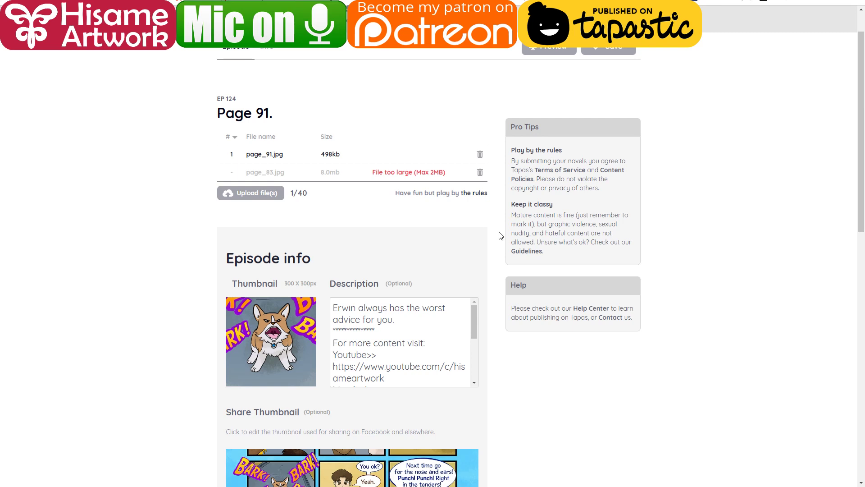
pyautogui.click(480, 172)
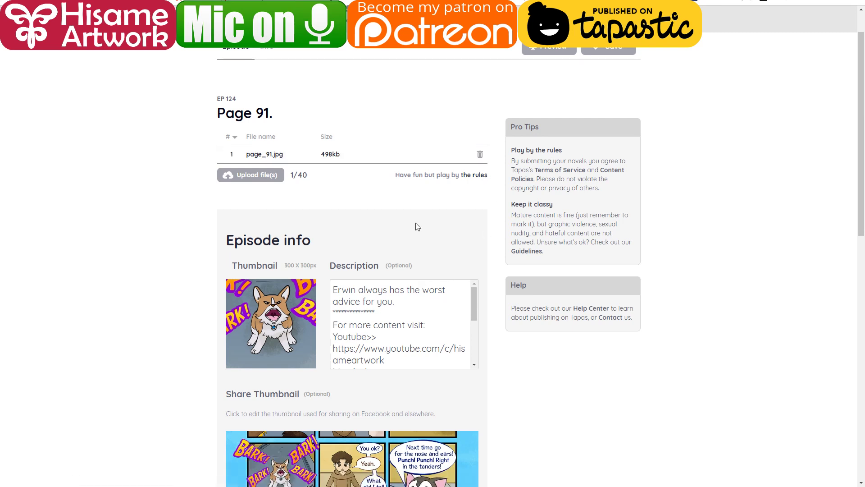
# - Write 940px in the Page 91 episode description and erase it, and highlight the 800px width limit on the other upload form
pyautogui.click(433, 305)
pyautogui.write('940')
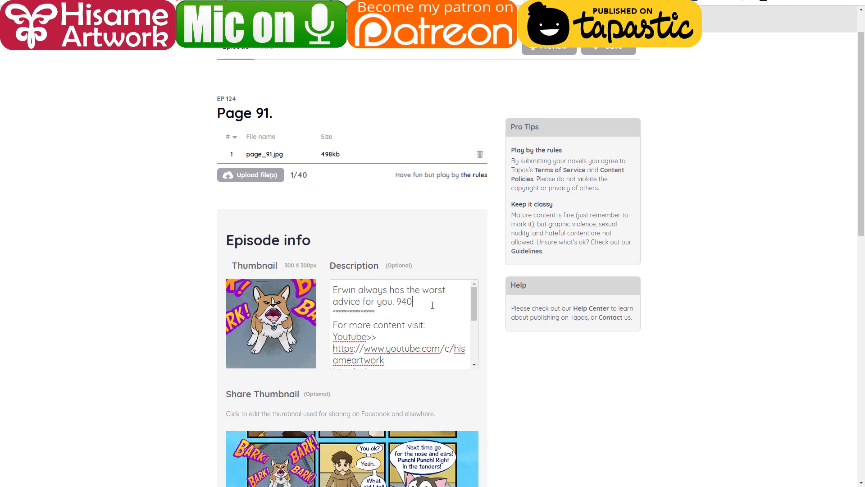
pyautogui.write('px')
pyautogui.press('BackSpace')
pyautogui.press('BackSpace')
pyautogui.press('BackSpace')
pyautogui.press('BackSpace')
pyautogui.press('BackSpace')
pyautogui.press('BackSpace')
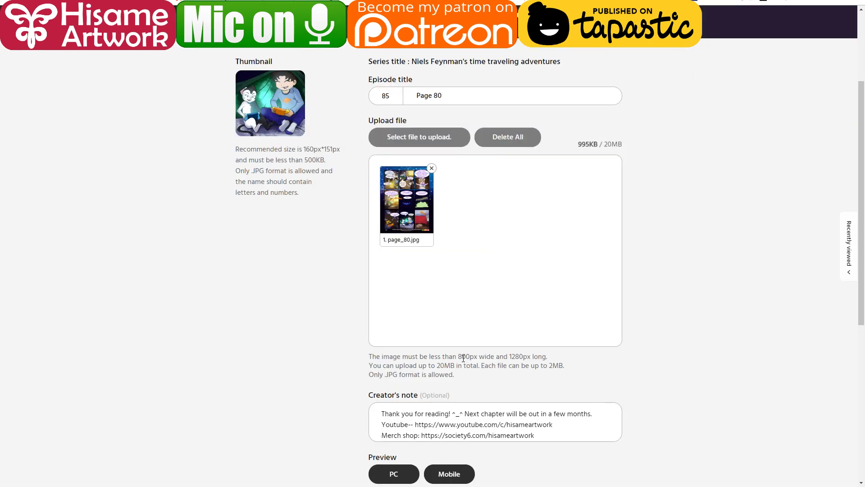
pyautogui.moveTo(457, 357); pyautogui.dragTo(469, 357)
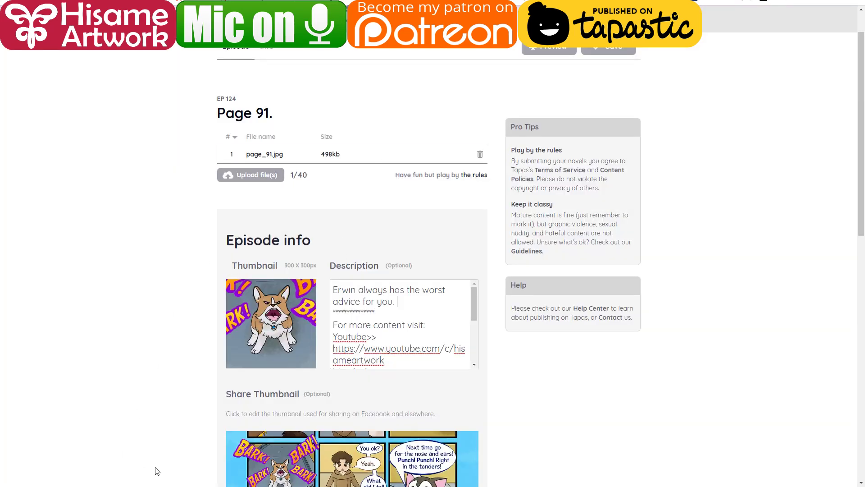
# - Switch to File Explorer, open the TAPASTIC-eng folder and check the dimensions and file sizes of page_81.jpg and page_85.jpg
pyautogui.moveTo(122, 486)
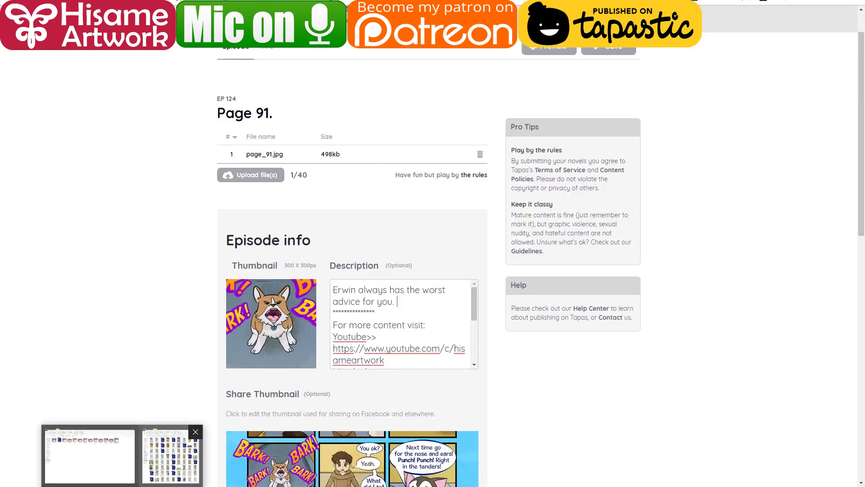
pyautogui.click(170, 455)
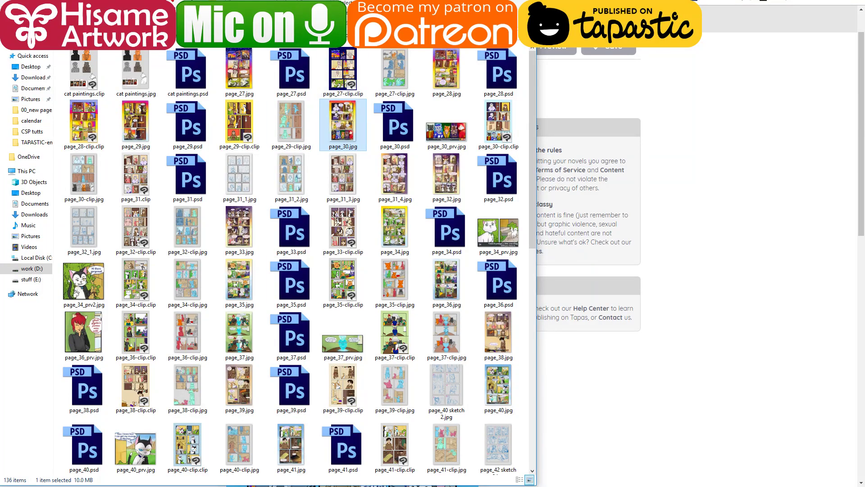
pyautogui.hotkey('alt', 'Up')
pyautogui.hotkey('alt', 'Up')
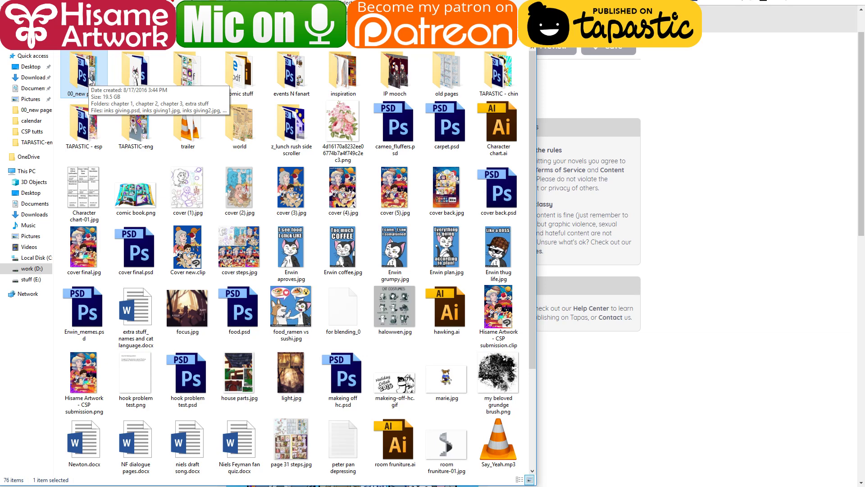
pyautogui.click(140, 126)
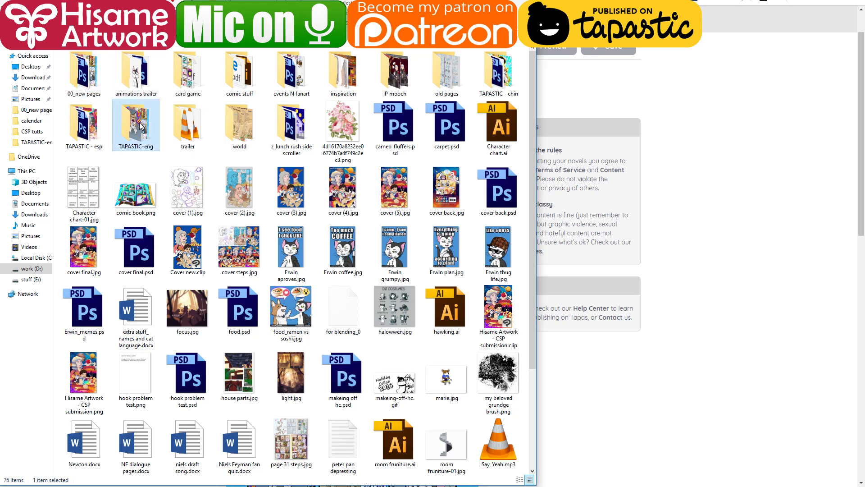
pyautogui.doubleClick(139, 126)
pyautogui.click(341, 140)
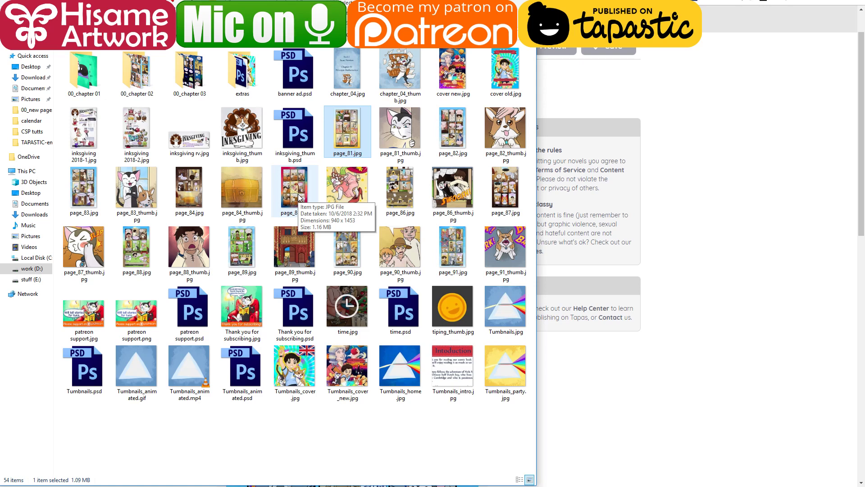
pyautogui.click(299, 197)
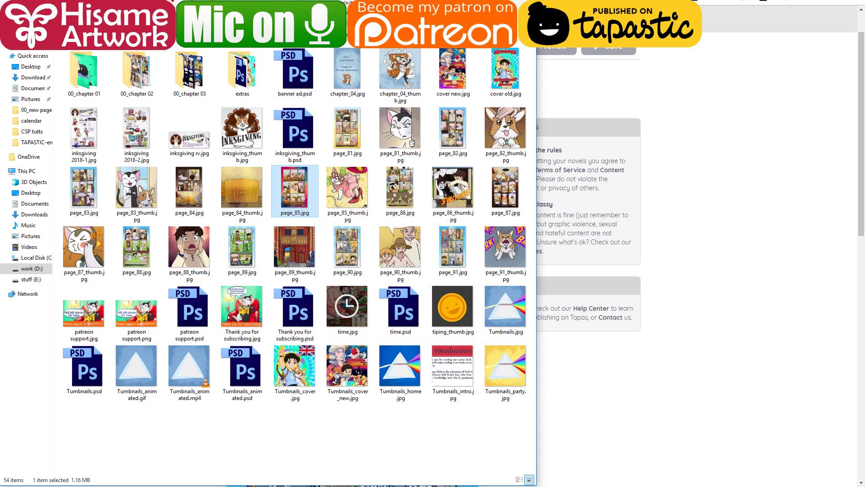
# - Open the 00_new pages folder and open its page_91.jpg in Clip Studio Paint
pyautogui.hotkey('alt', 'Up')
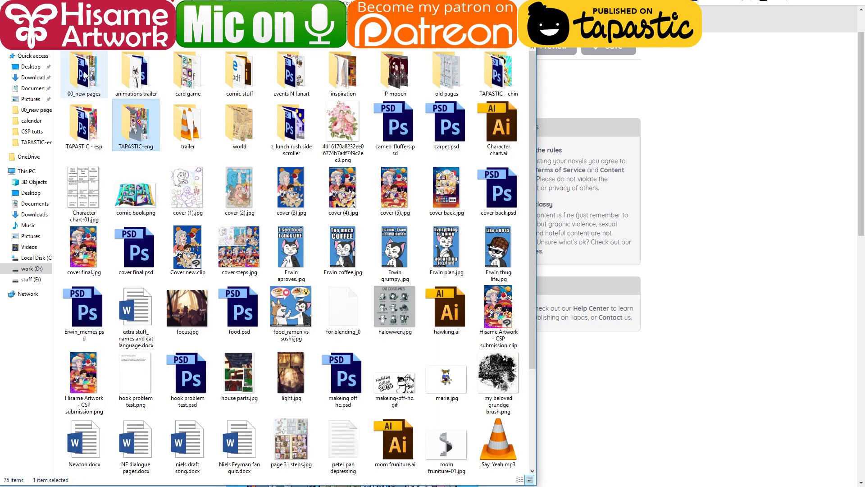
pyautogui.doubleClick(302, 215)
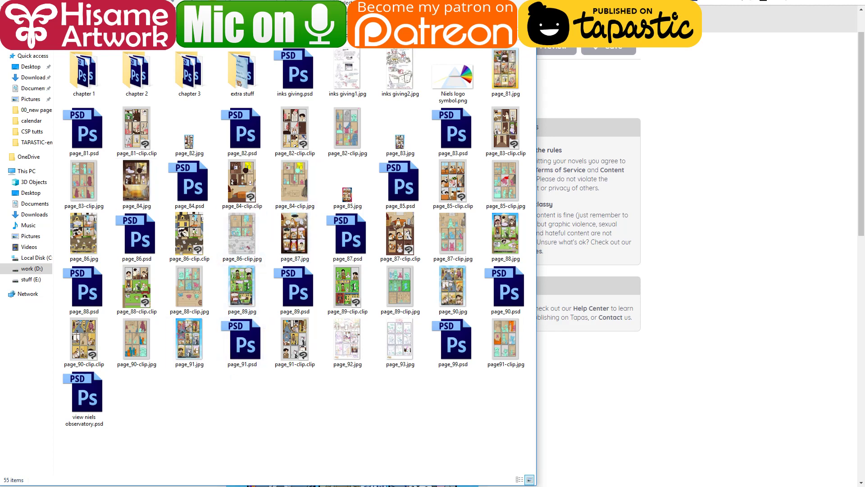
pyautogui.click(190, 343)
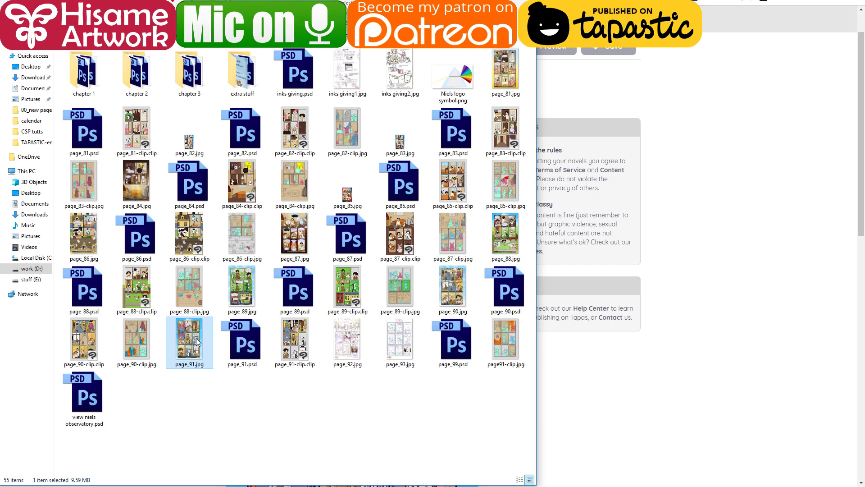
pyautogui.moveTo(197, 341)
pyautogui.mouseDown()
pyautogui.moveTo(452, 450)
pyautogui.moveTo(448, 486)
pyautogui.moveTo(460, 450)
pyautogui.mouseUp()
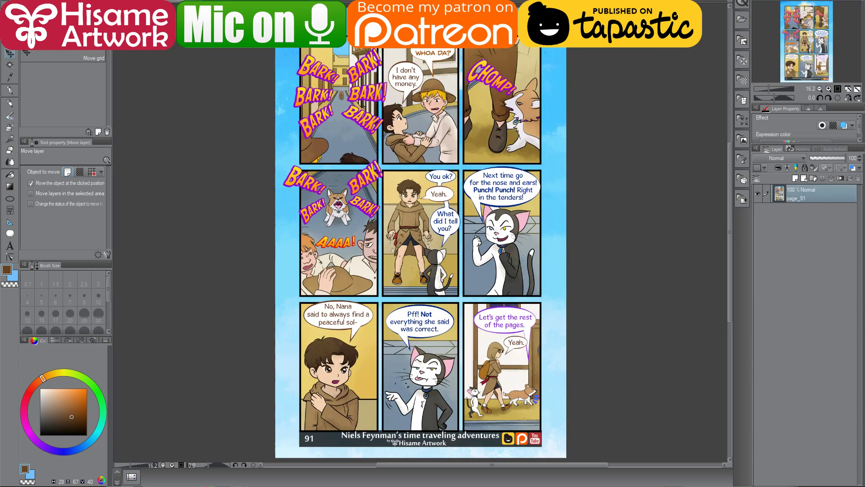
# - Resize page_91.jpg to a width of 940 px with Change Image Resolution, toggling Fix pixel on and off before setting the width
pyautogui.click(26, 5)
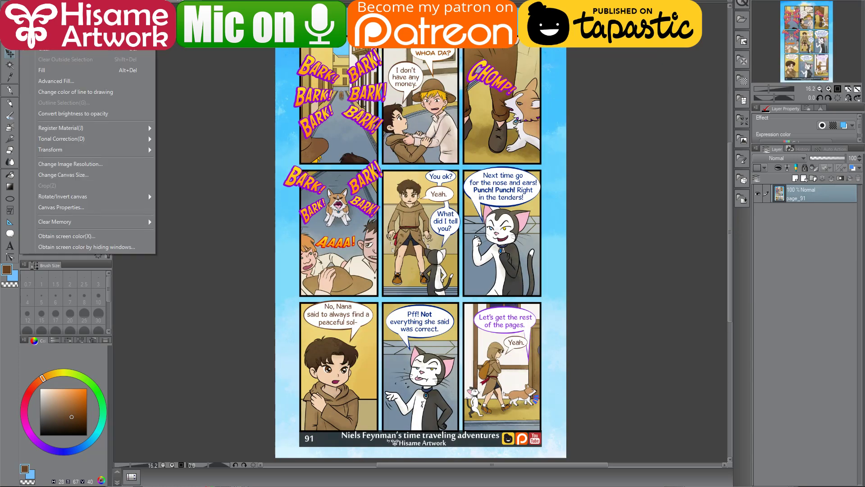
pyautogui.click(67, 167)
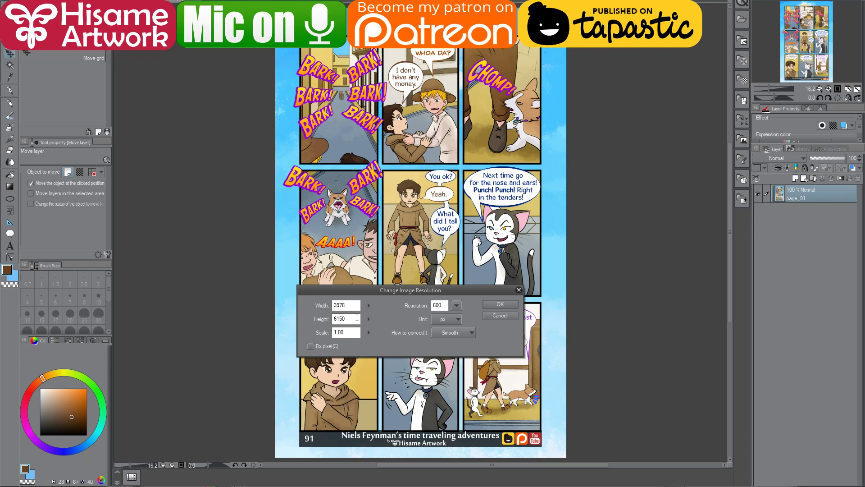
pyautogui.click(310, 347)
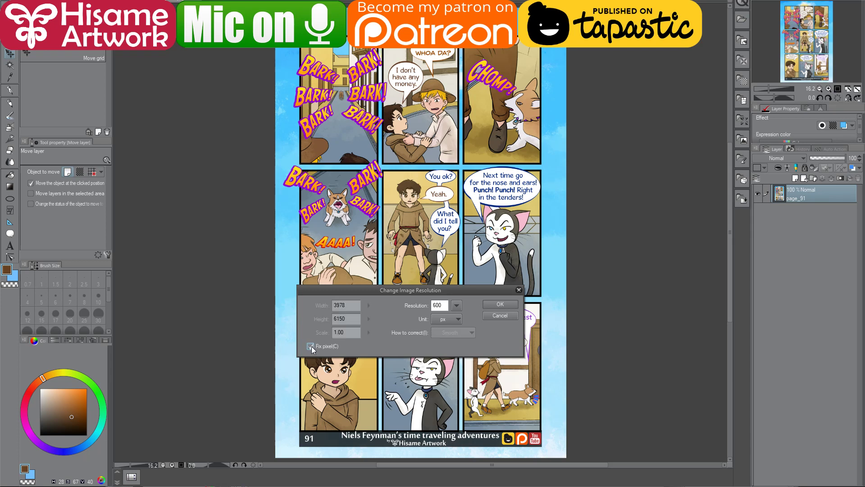
pyautogui.click(310, 346)
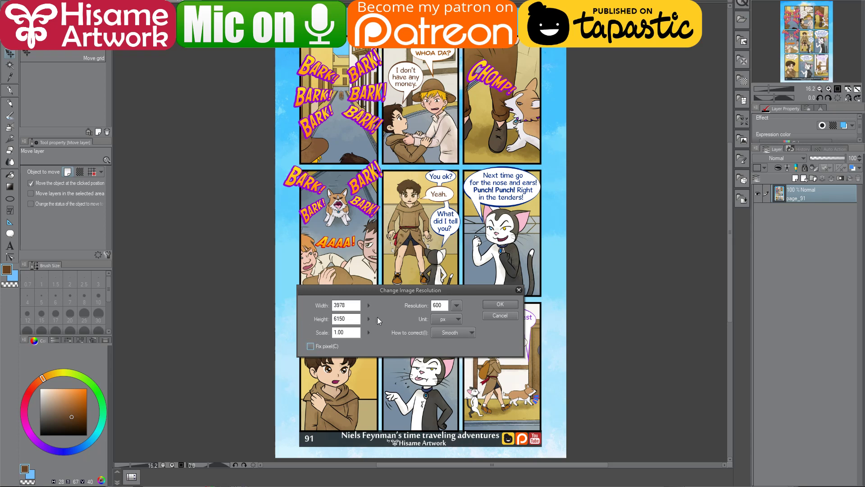
pyautogui.click(358, 306)
pyautogui.click(370, 306)
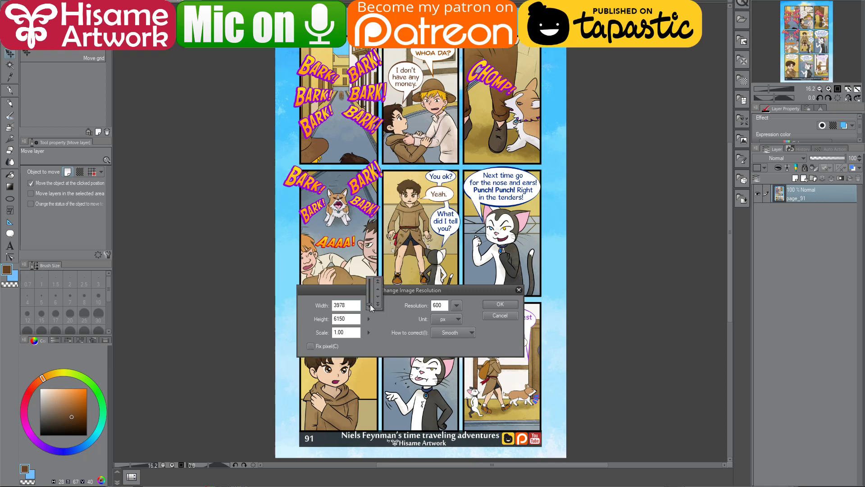
pyautogui.click(361, 306)
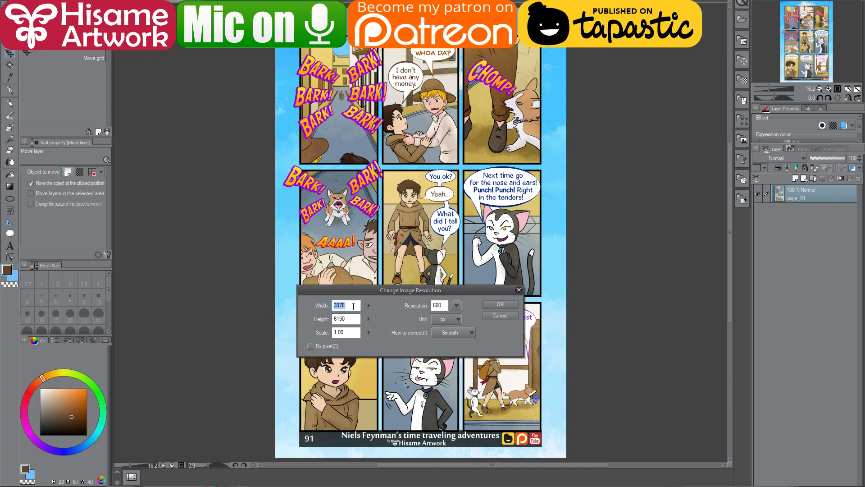
pyautogui.write('940')
pyautogui.doubleClick(347, 320)
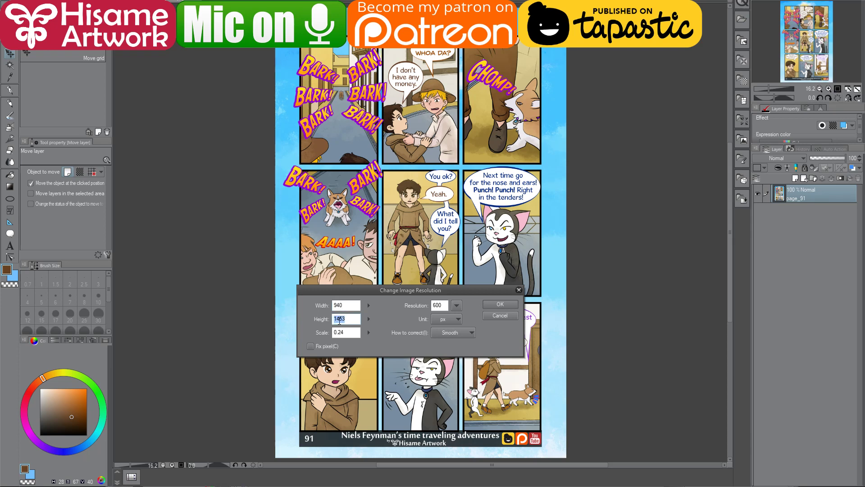
pyautogui.click(349, 320)
pyautogui.click(500, 305)
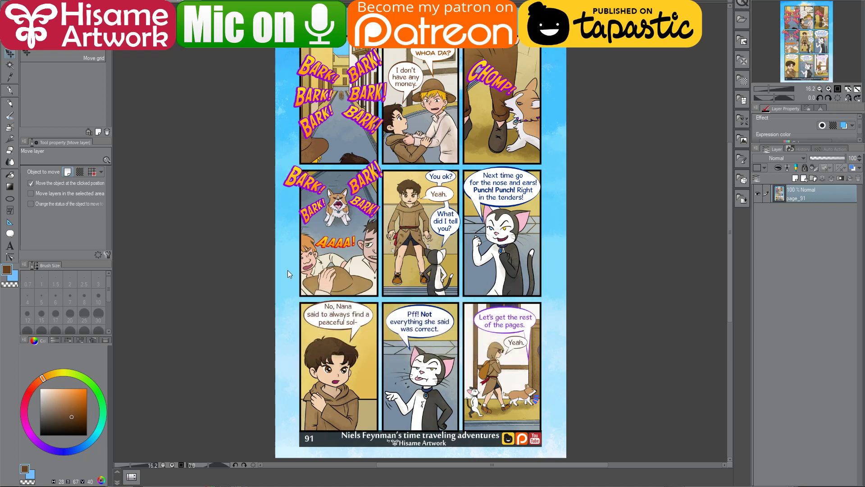
# - Save the resized page as a JPEG named page_91.jpg in the TAPASTIC-eng folder, replacing the existing file
pyautogui.scroll(4, 330, 295)
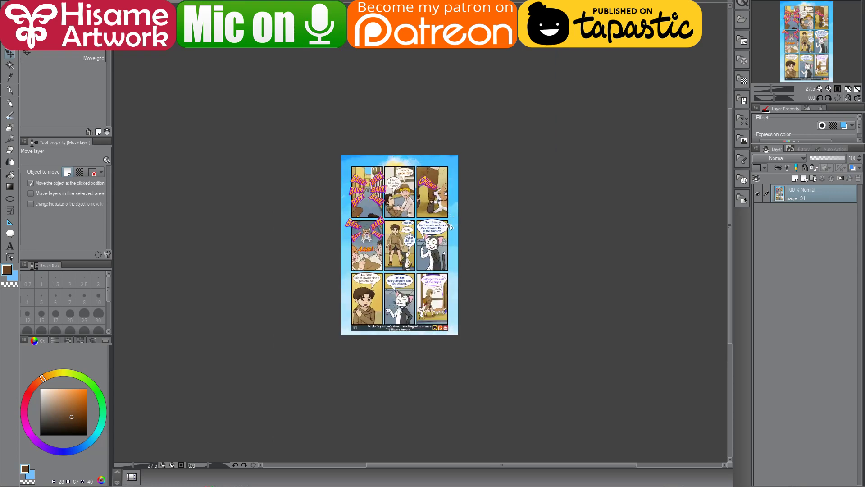
pyautogui.scroll(3, 330, 295)
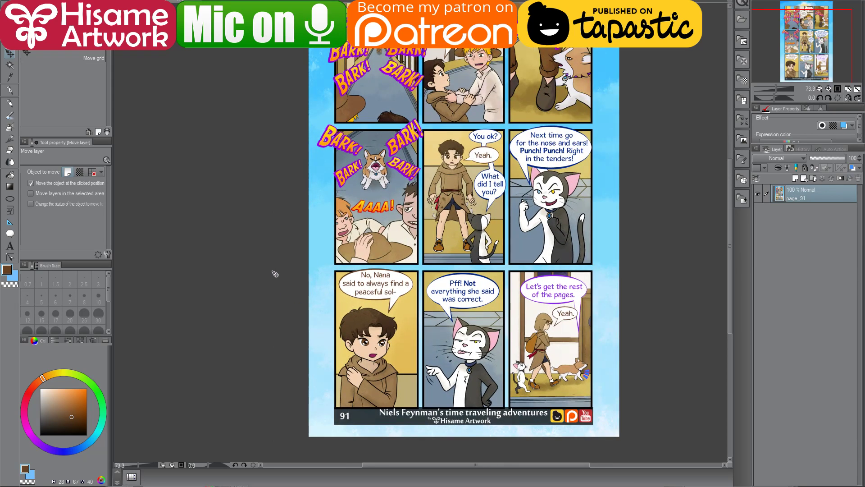
pyautogui.moveTo(372, 128); pyautogui.dragTo(318, 168)
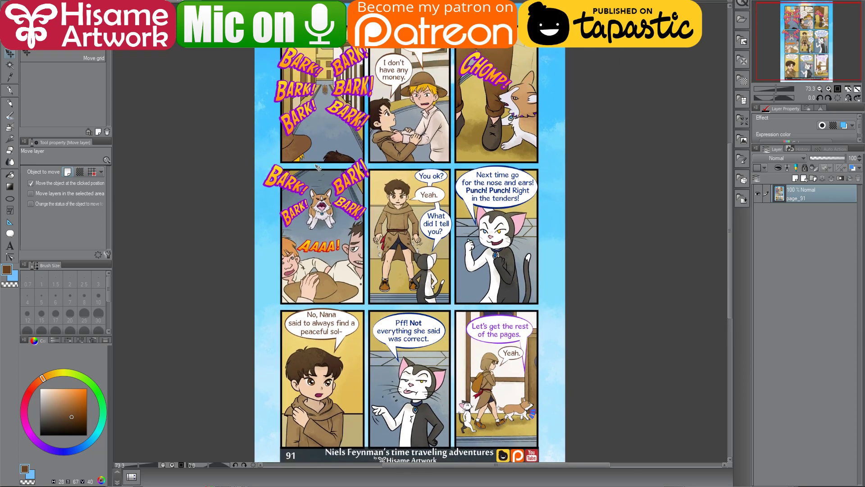
pyautogui.click(9, 39)
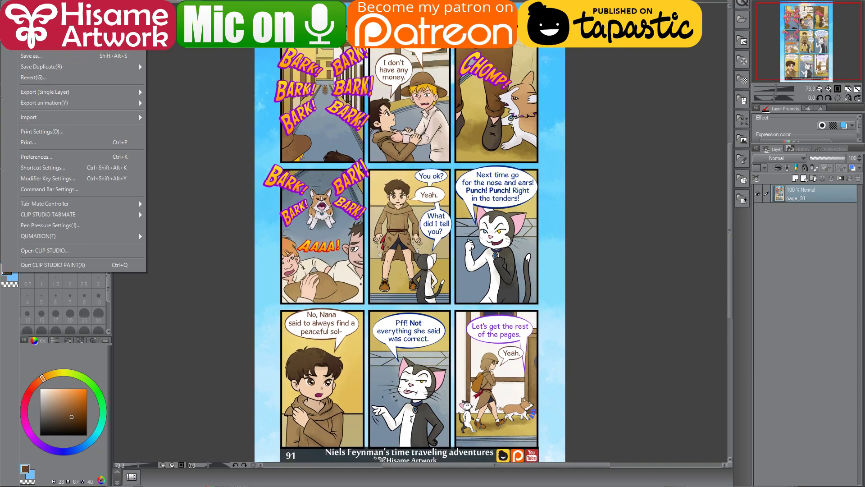
pyautogui.click(44, 57)
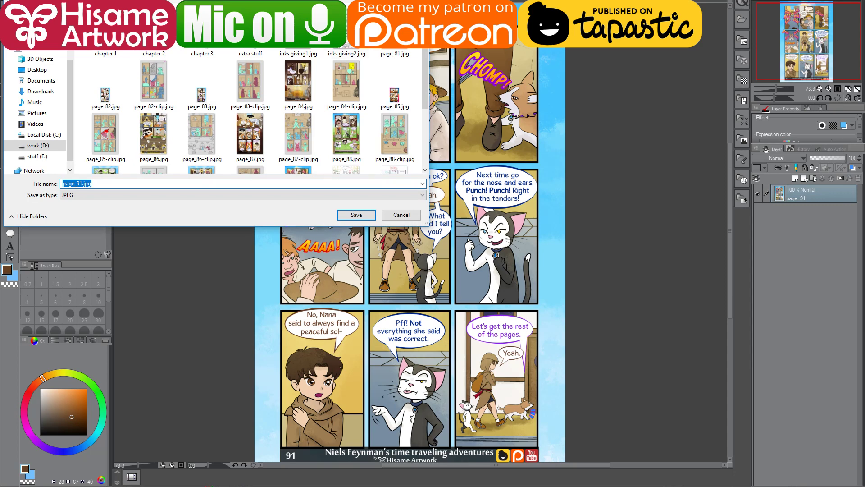
pyautogui.click(135, 27)
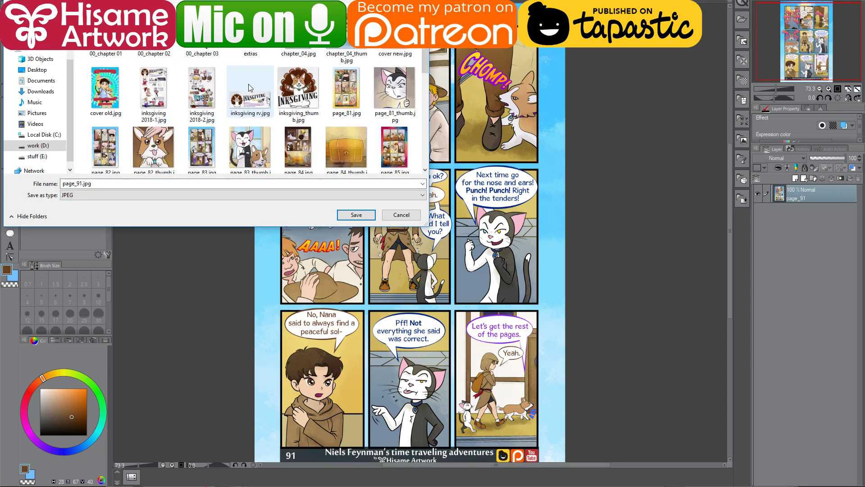
pyautogui.scroll(-2, 361, 88)
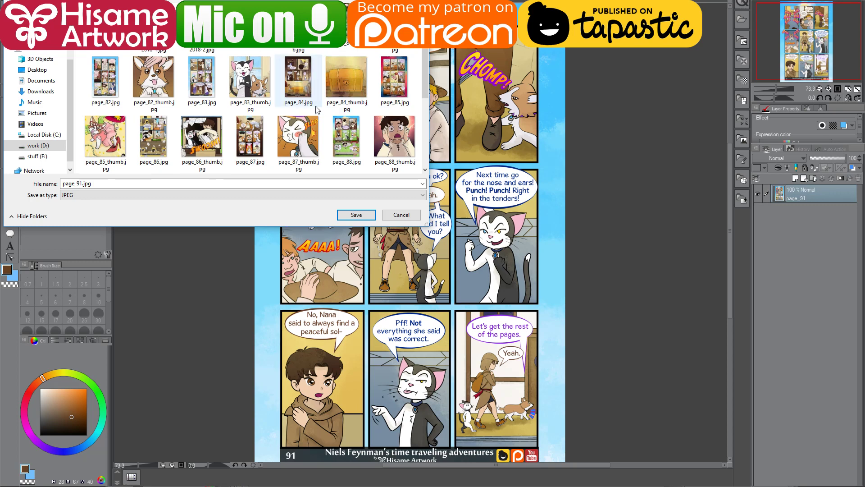
pyautogui.scroll(-10, 317, 110)
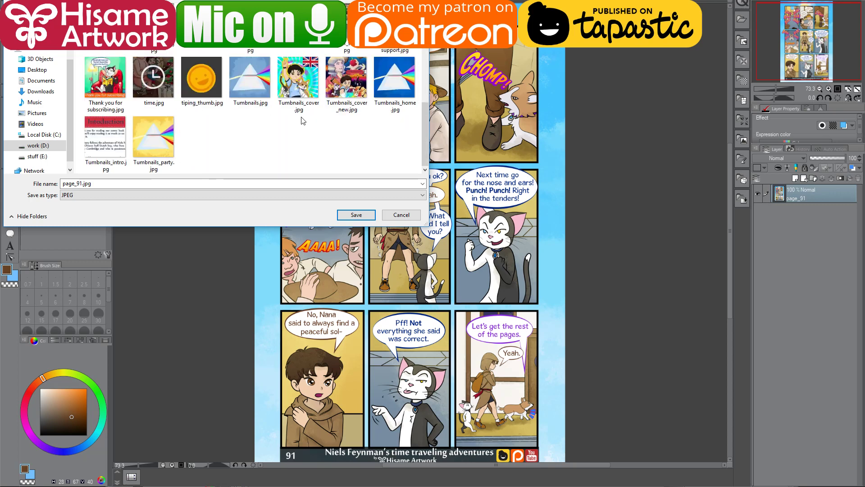
pyautogui.scroll(2, 302, 121)
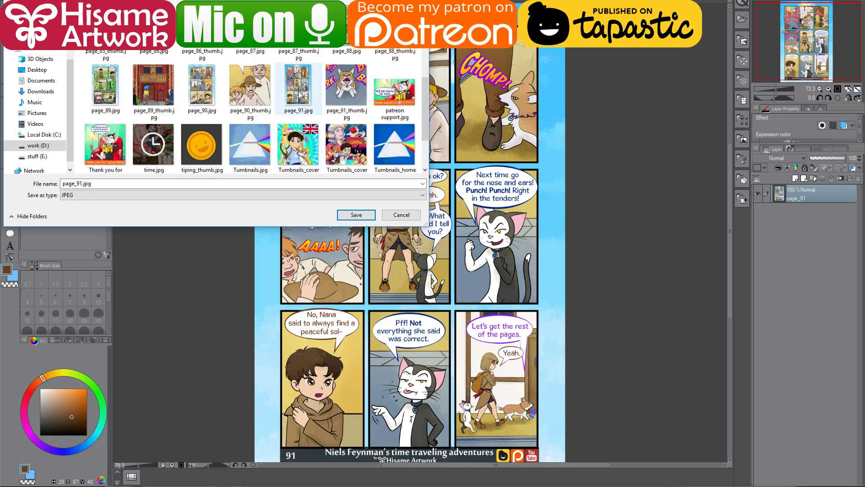
pyautogui.click(299, 94)
pyautogui.click(349, 215)
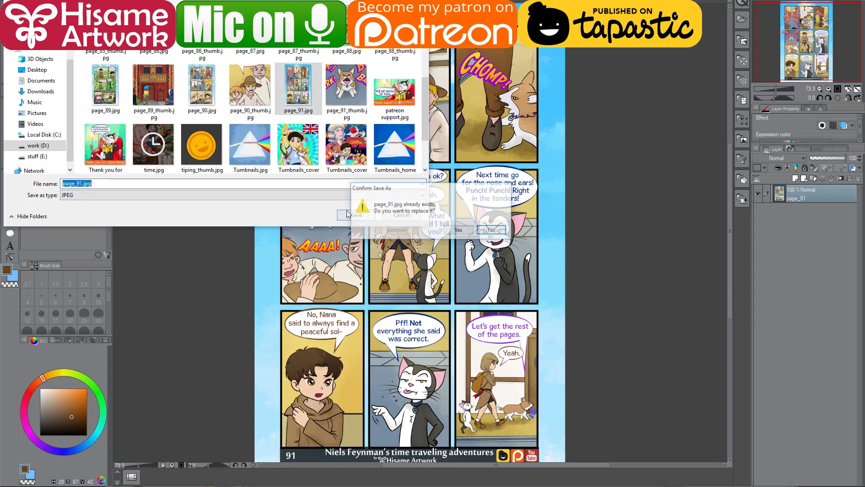
pyautogui.click(458, 230)
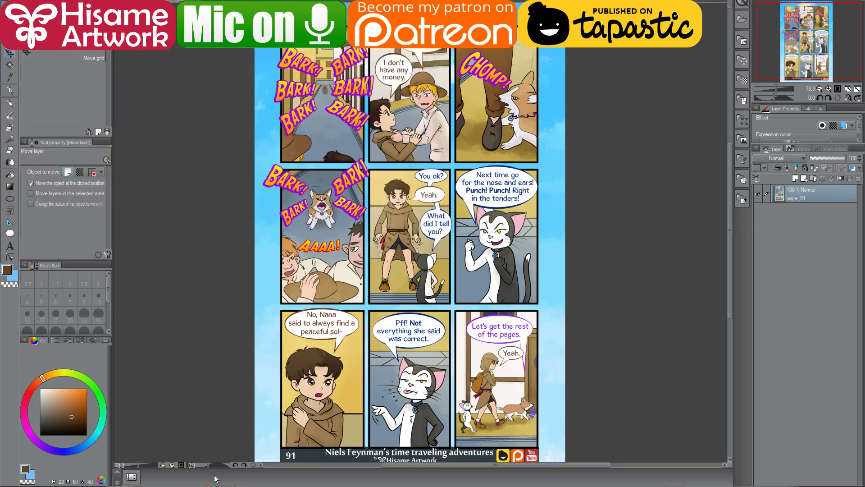
# - Switch to File Explorer and check the file size of page_91.jpg in the TAPASTIC-eng folder
pyautogui.hotkey('alt', 'Tab')
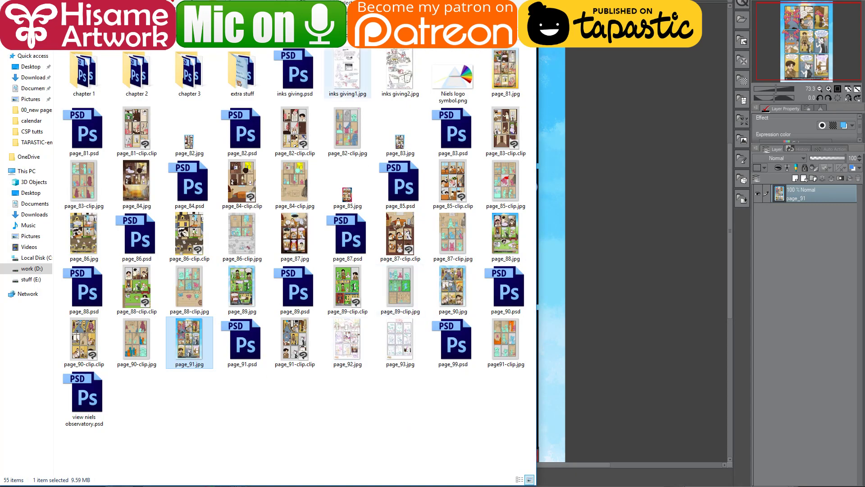
pyautogui.press('F5')
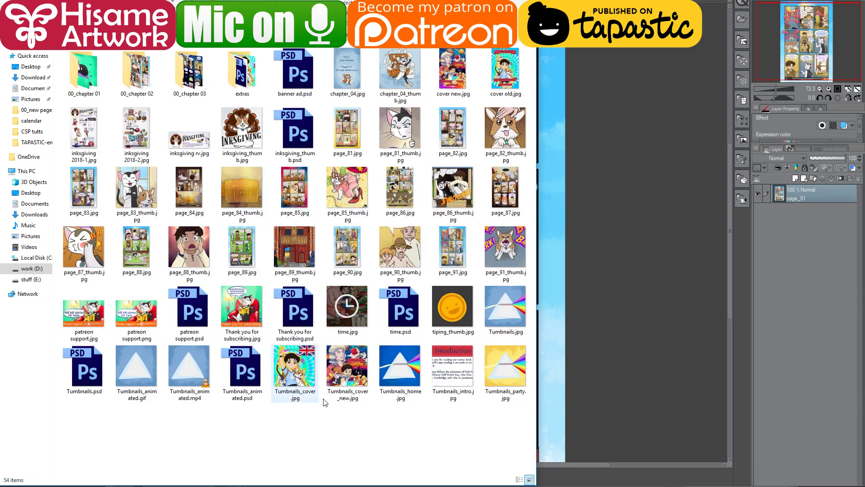
pyautogui.click(453, 251)
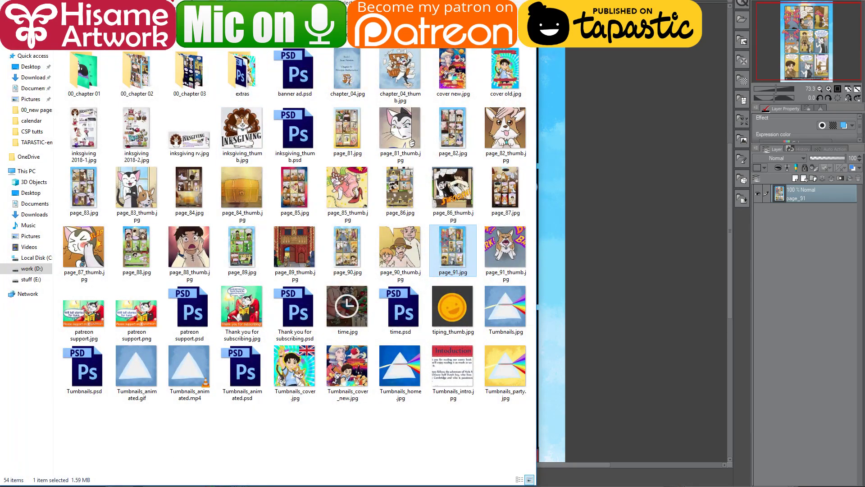
# - Return to the 00_new pages folder and open its page_91.psd in Photoshop
pyautogui.press('BackSpace')
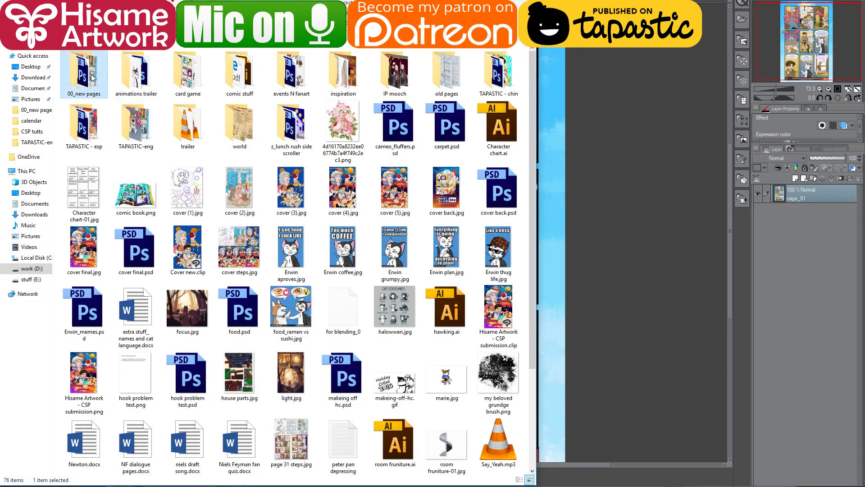
pyautogui.doubleClick(92, 77)
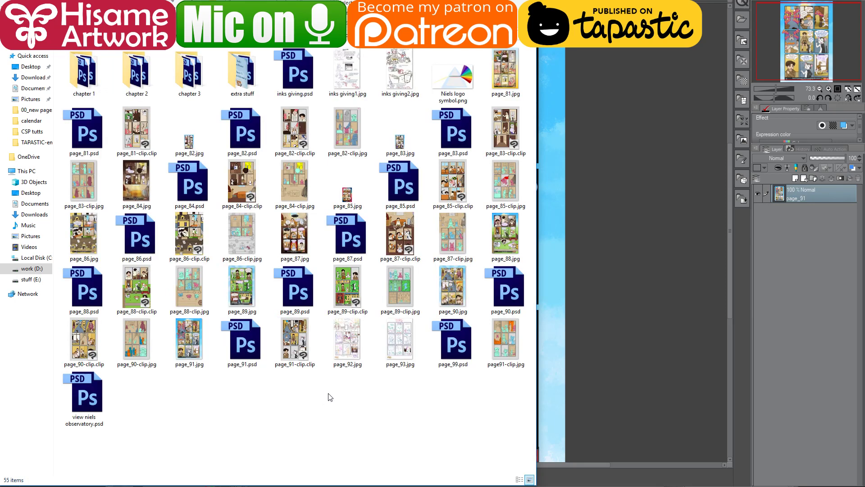
pyautogui.click(247, 343)
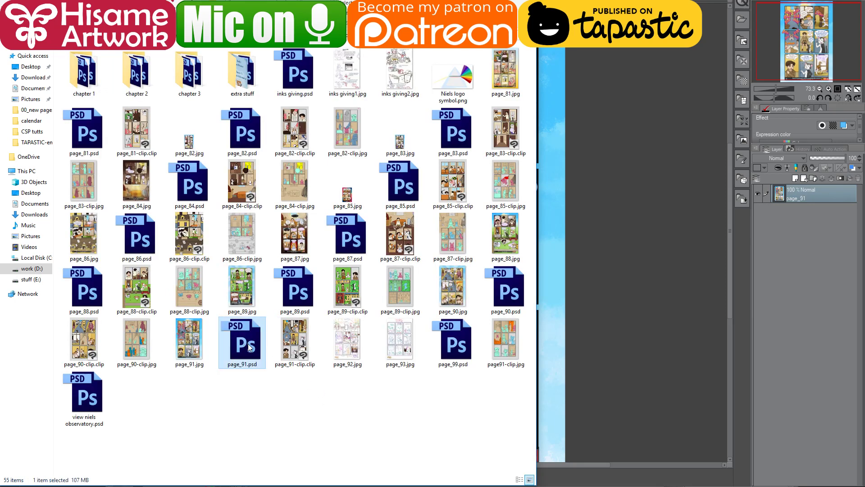
pyautogui.doubleClick(248, 343)
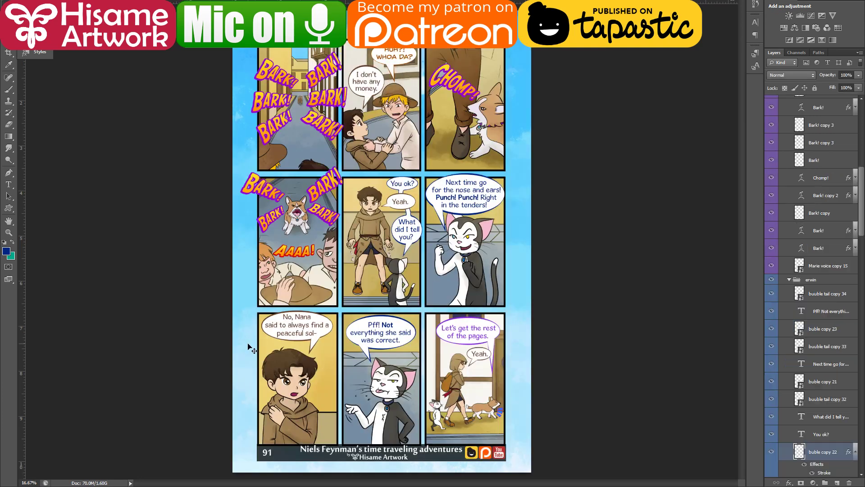
# - Highlight part of the "I don't have any money." bubble text with the Type tool and check its font size in the character settings
pyautogui.click(8, 184)
pyautogui.scroll(1, 464, 53)
pyautogui.scroll(2, 361, 106)
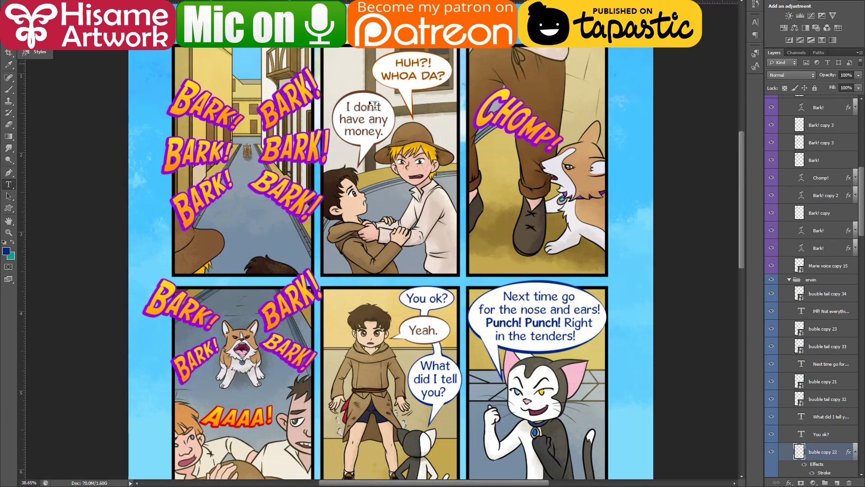
pyautogui.scroll(1, 350, 112)
pyautogui.scroll(1, 386, 106)
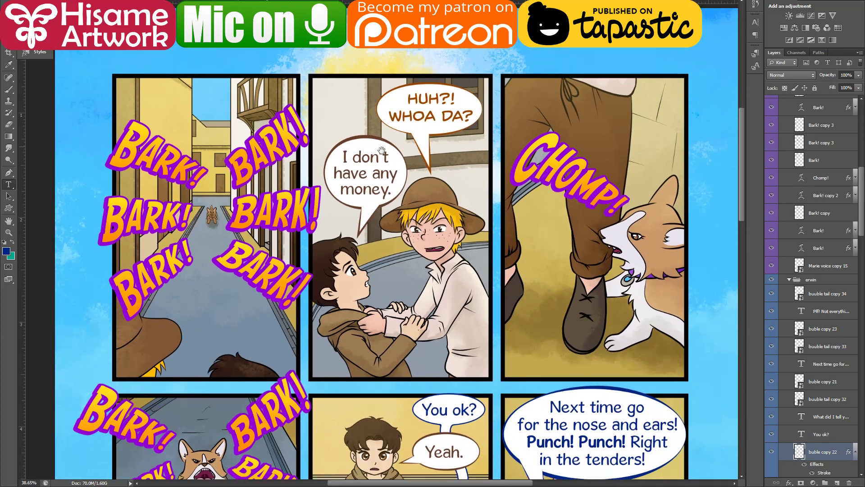
pyautogui.moveTo(362, 162); pyautogui.dragTo(381, 194)
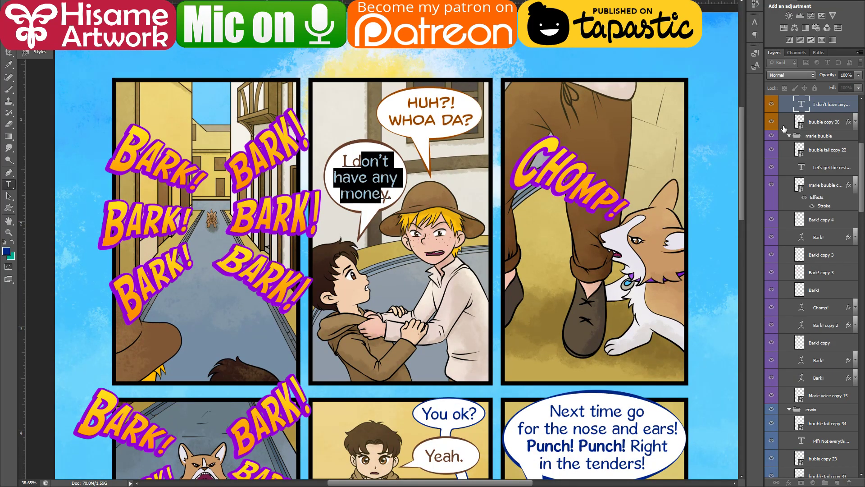
pyautogui.click(755, 22)
pyautogui.moveTo(711, 20); pyautogui.dragTo(691, 166)
pyautogui.click(662, 188)
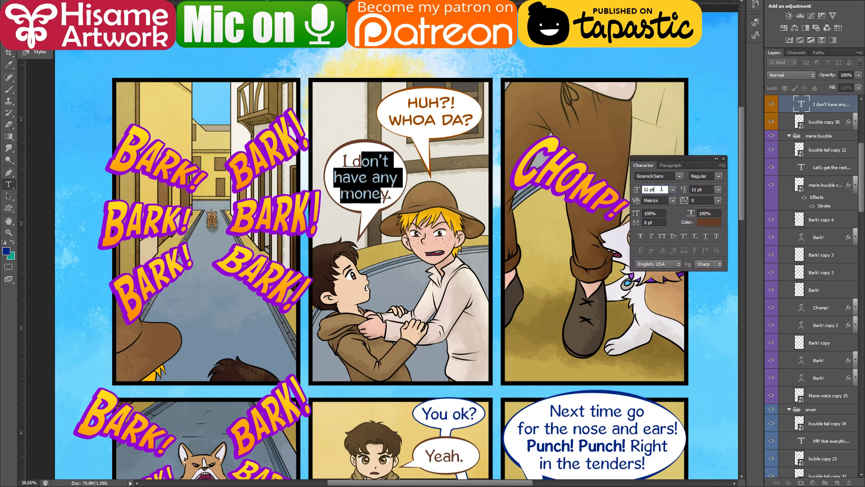
pyautogui.click(672, 191)
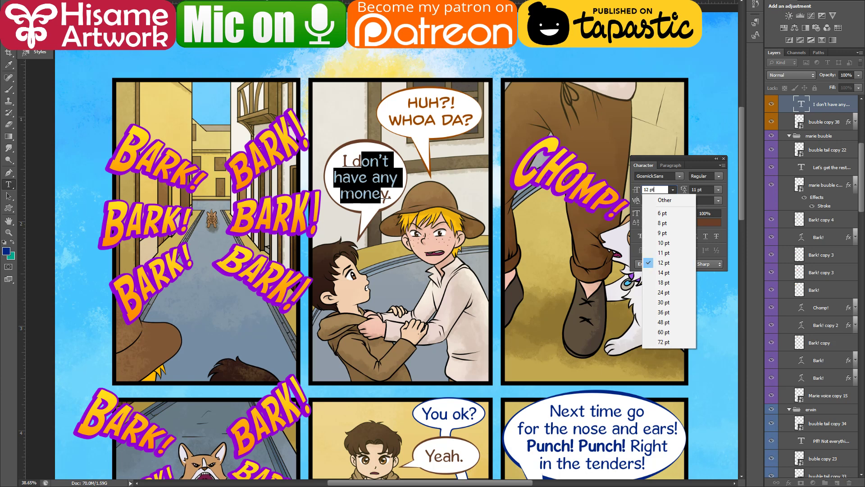
pyautogui.press('Return')
# - Check the page's width and height in inches in the Canvas Size settings, leaving the values as they are
pyautogui.hotkey('alt', 'i')
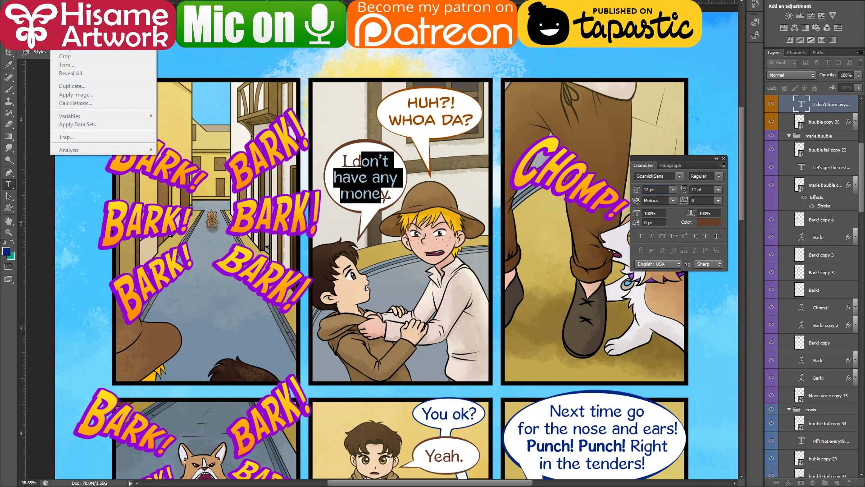
pyautogui.press('s')
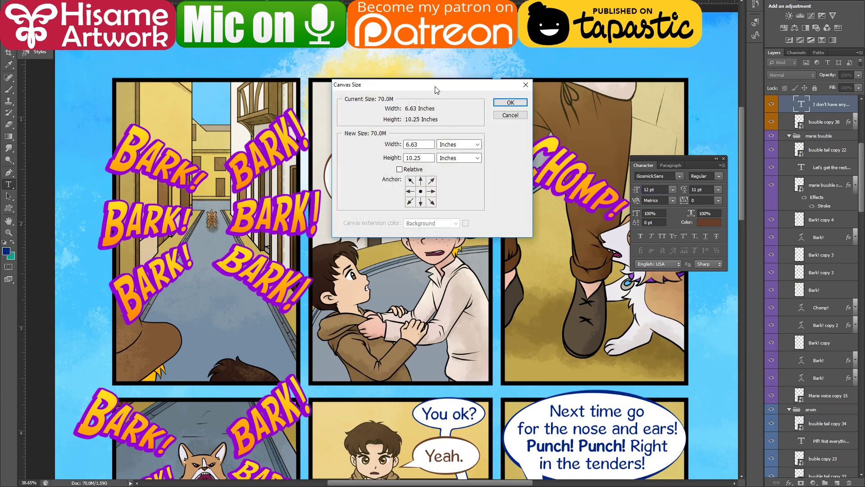
pyautogui.moveTo(434, 89); pyautogui.dragTo(488, 237)
pyautogui.click(483, 292)
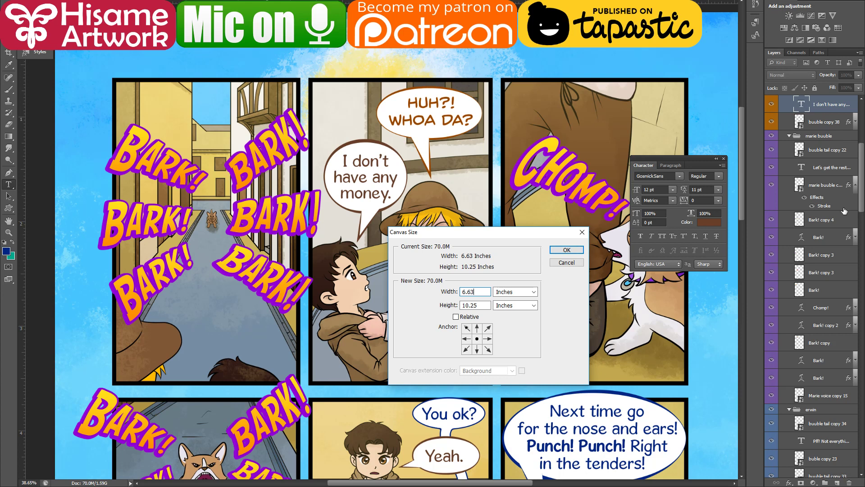
pyautogui.scroll(1, 800, 130)
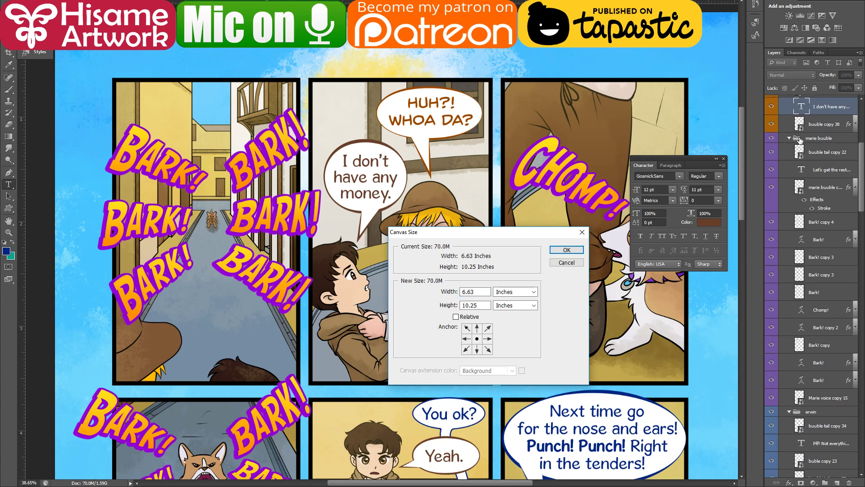
pyautogui.click(567, 250)
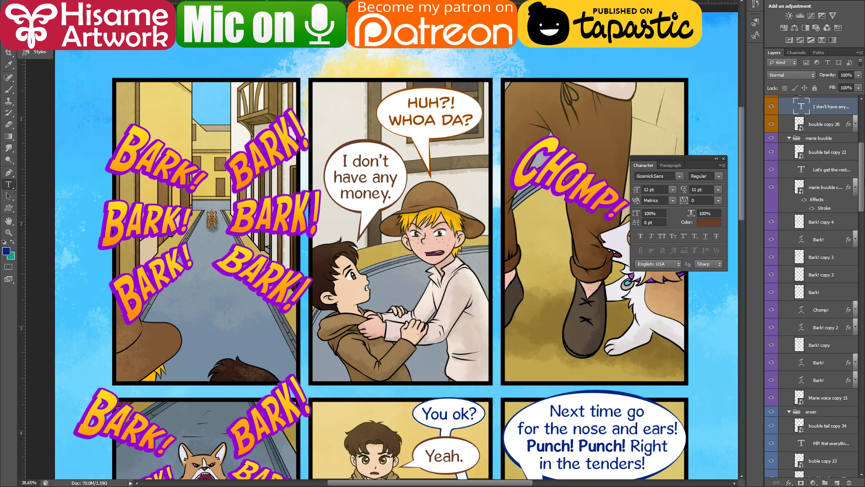
# - Collapse the "speech bubles" layer group, show the "publishing guides" group over the page, and collapse the floating character settings
pyautogui.scroll(5, 861, 168)
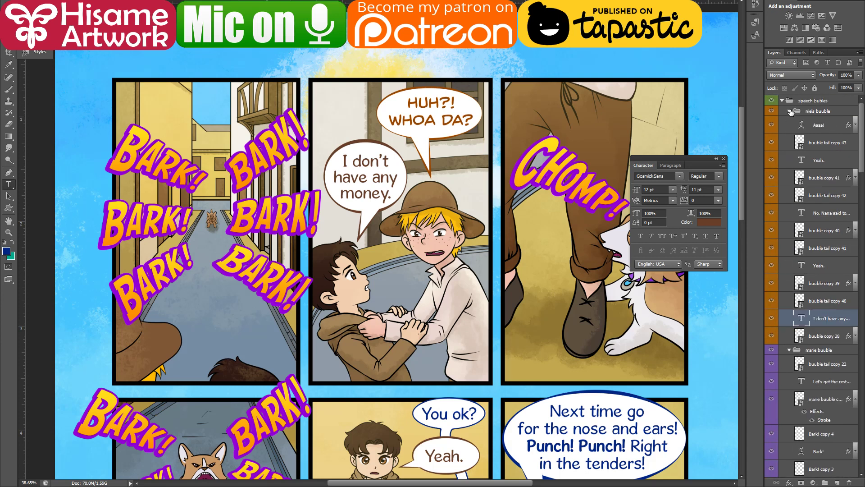
pyautogui.click(788, 111)
pyautogui.click(782, 101)
pyautogui.click(771, 131)
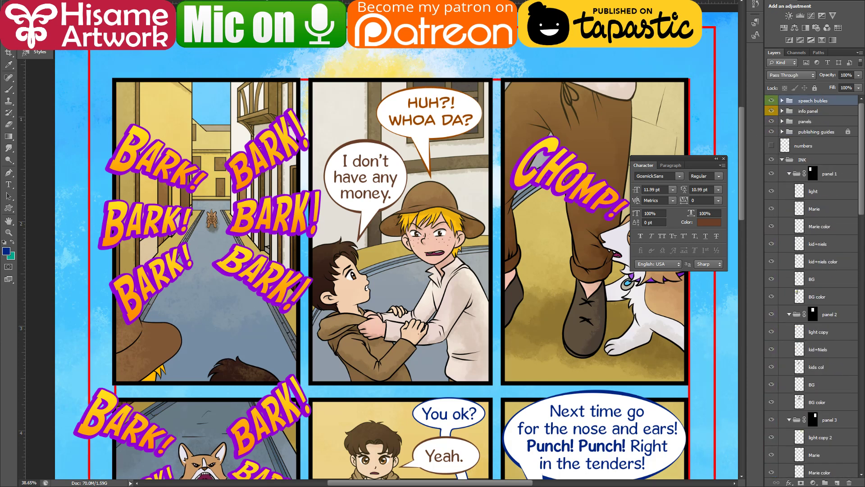
pyautogui.scroll(-3, 448, 150)
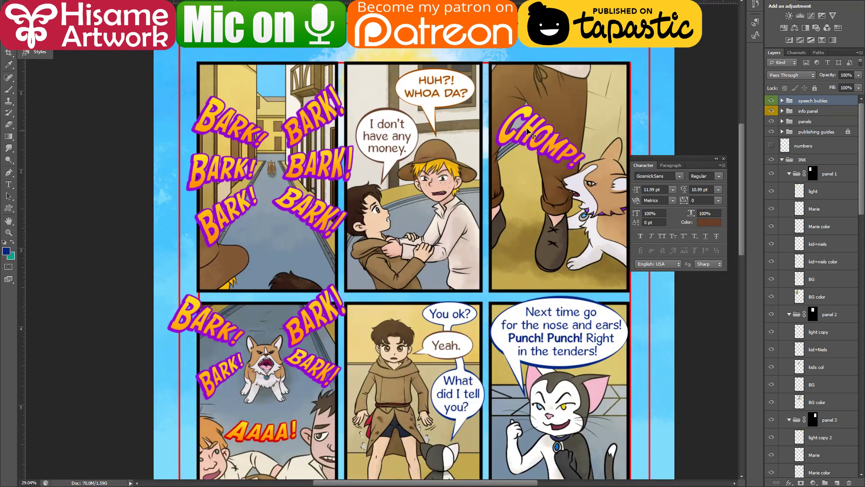
pyautogui.click(716, 160)
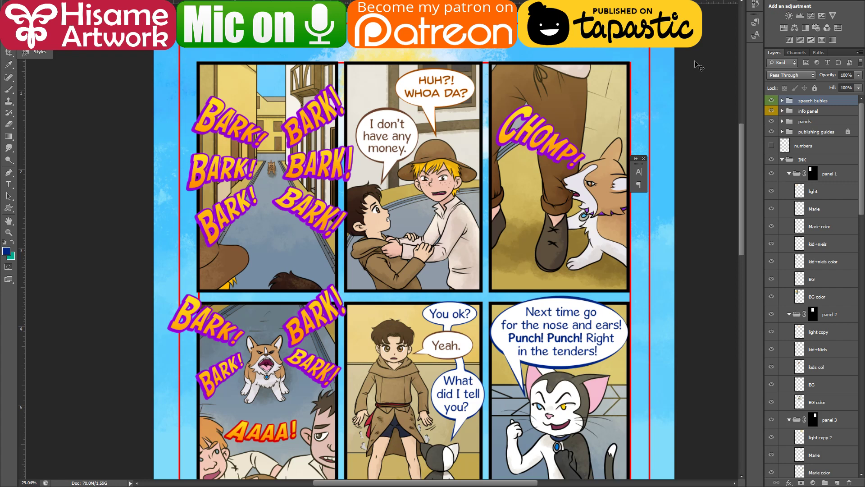
# - Select the "BARK!" lettering above and left of the barking dog and scale it down to fit inside the red guide
pyautogui.scroll(-1, 344, 153)
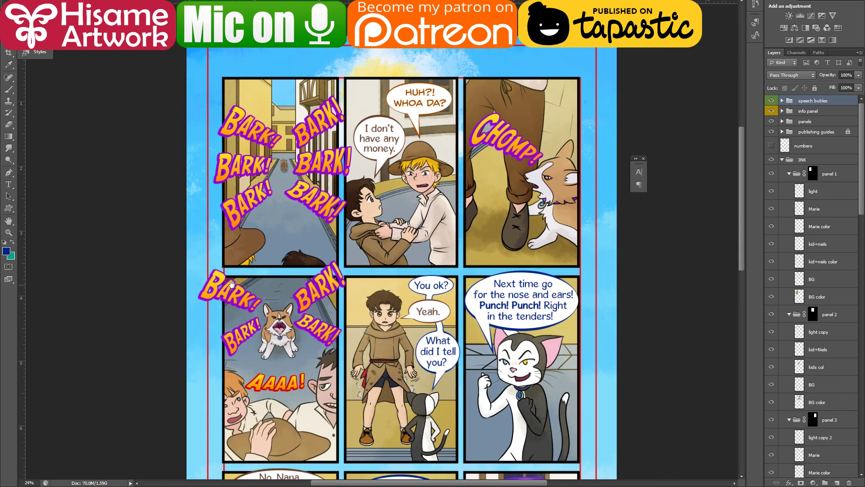
pyautogui.moveTo(231, 284); pyautogui.dragTo(251, 158)
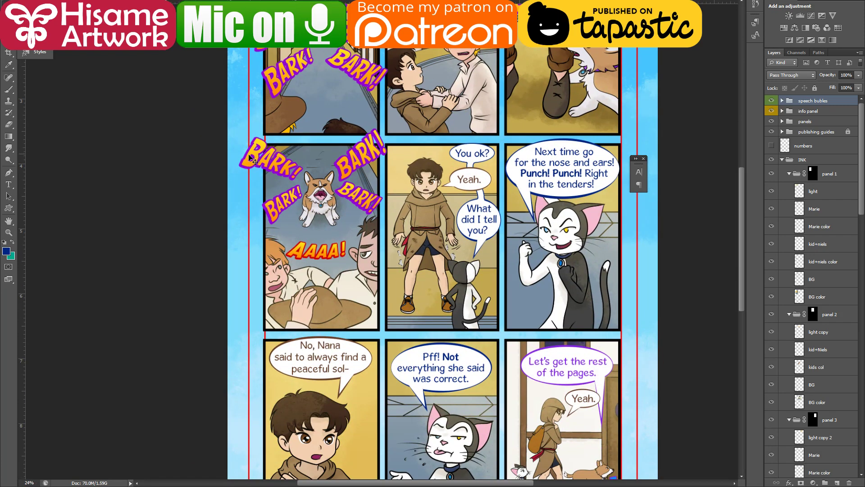
pyautogui.keyDown('ctrl'); pyautogui.click(251, 155); pyautogui.keyUp('ctrl')
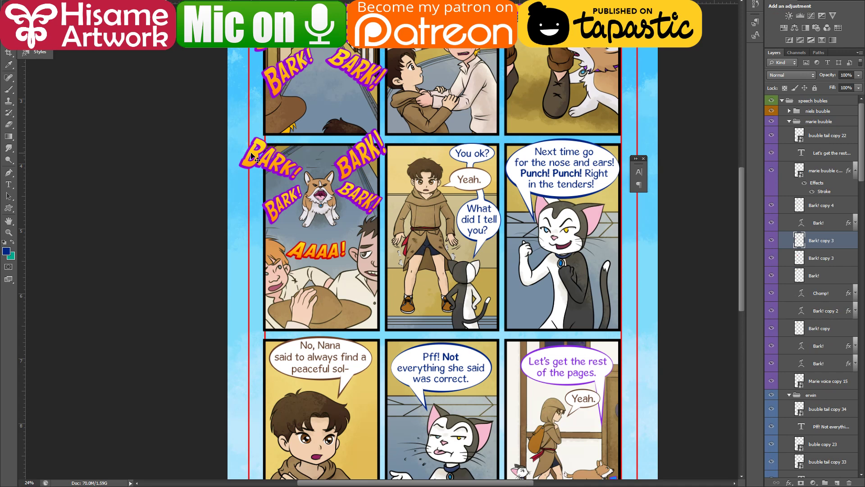
pyautogui.hotkey('ctrl', 't')
pyautogui.press('Return')
pyautogui.hotkey('ctrl', 't')
pyautogui.moveTo(239, 137); pyautogui.dragTo(253, 142)
pyautogui.press('Return')
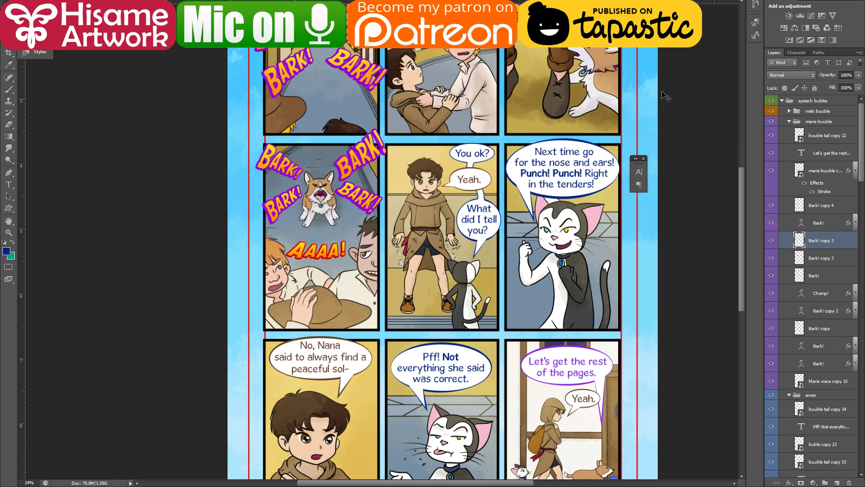
# - Examine how the panels, lettering and page footer sit within the red publishing guides across the whole page
pyautogui.scroll(-2, 385, 214)
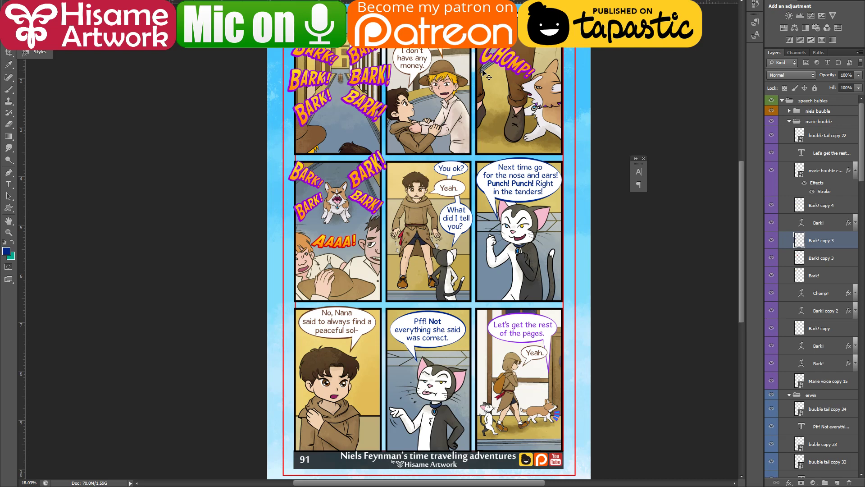
pyautogui.scroll(2, 486, 76)
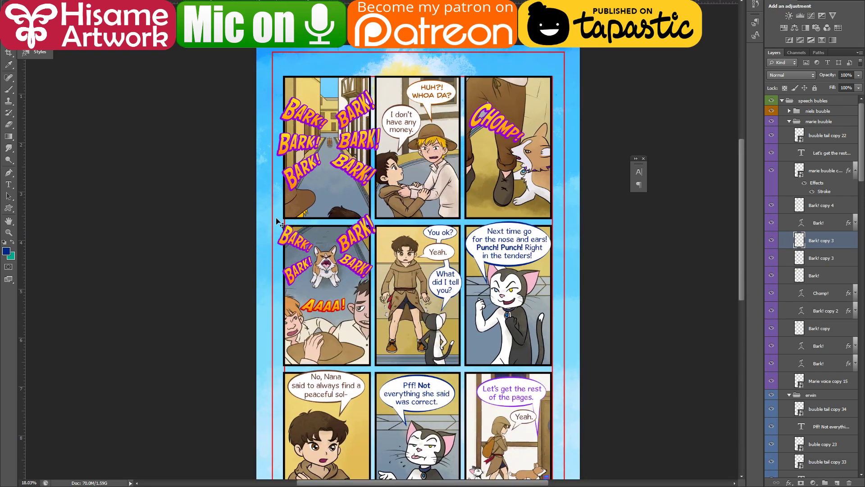
pyautogui.scroll(1, 332, 57)
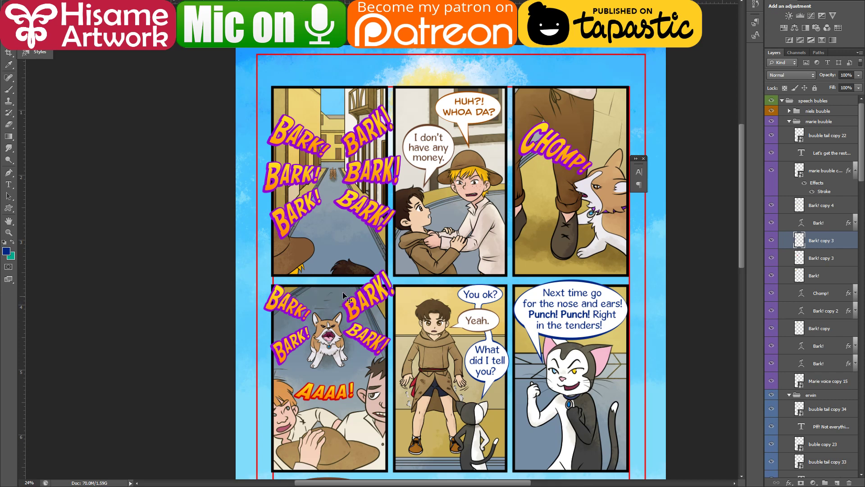
pyautogui.scroll(-1, 322, 182)
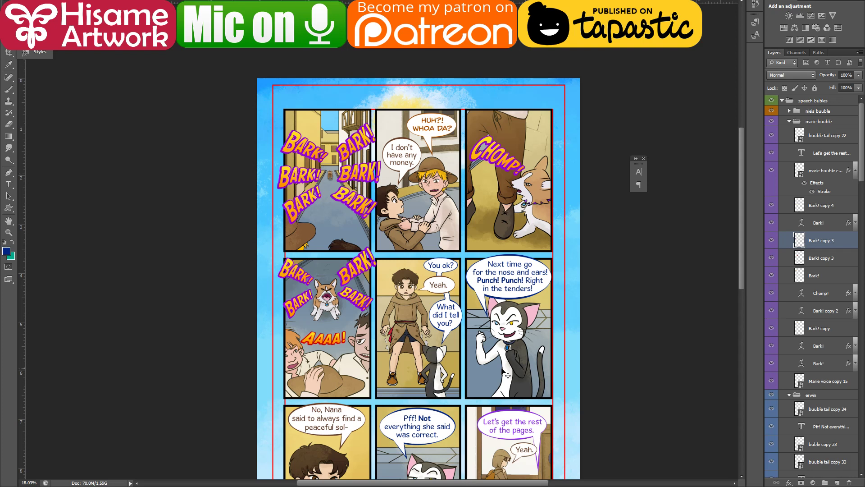
pyautogui.moveTo(504, 381); pyautogui.dragTo(485, 276)
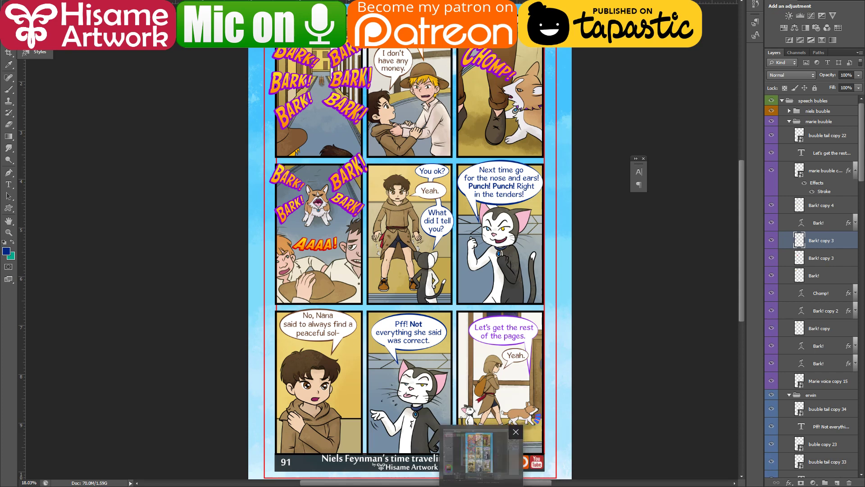
pyautogui.moveTo(447, 455)
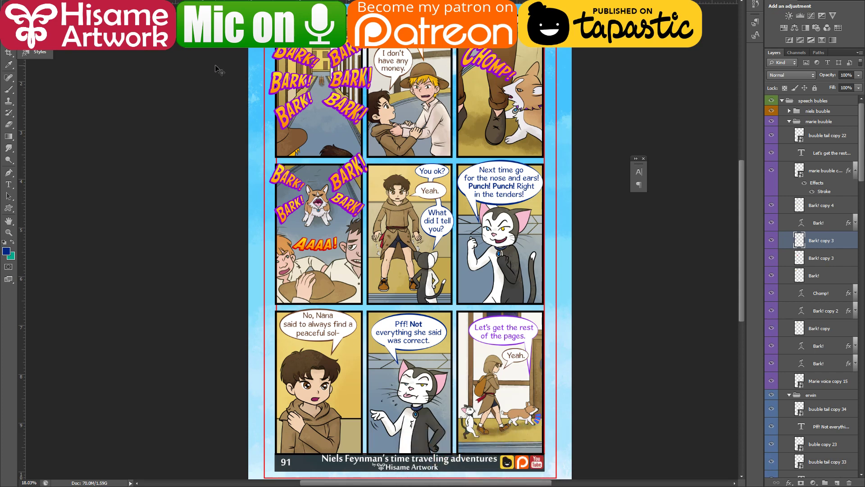
pyautogui.scroll(3, 446, 139)
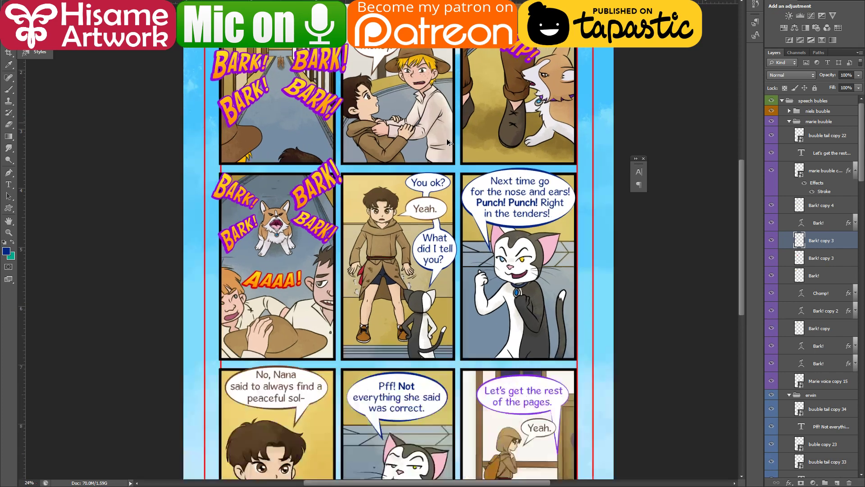
pyautogui.scroll(1, 431, 166)
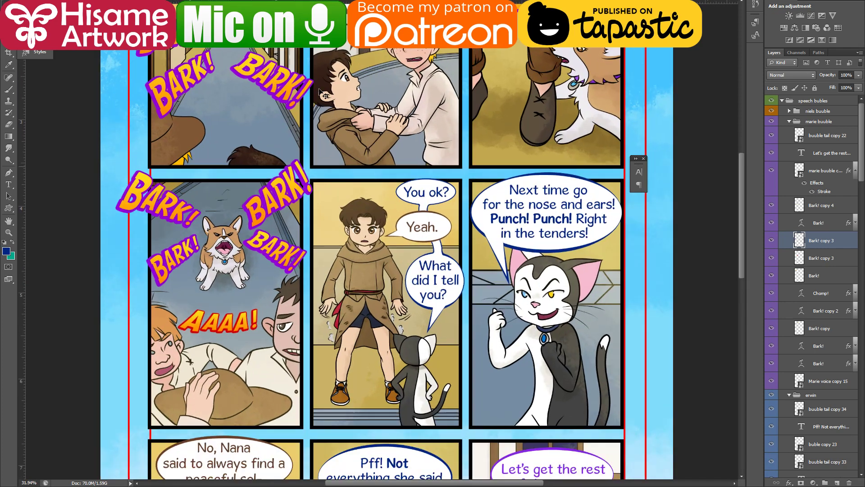
# - Check the page's pixel dimensions and resolution in the Image Size settings, leaving them as they are
pyautogui.hotkey('alt', 'i')
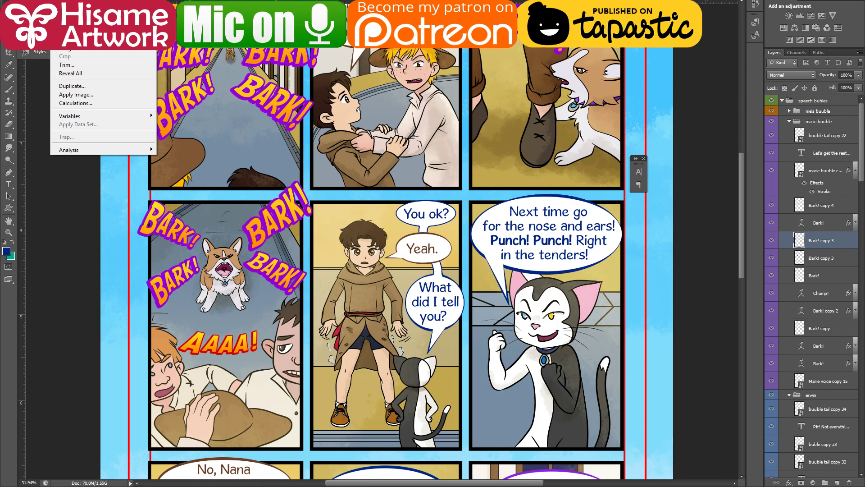
pyautogui.hotkey('ctrl', 'alt', 'i')
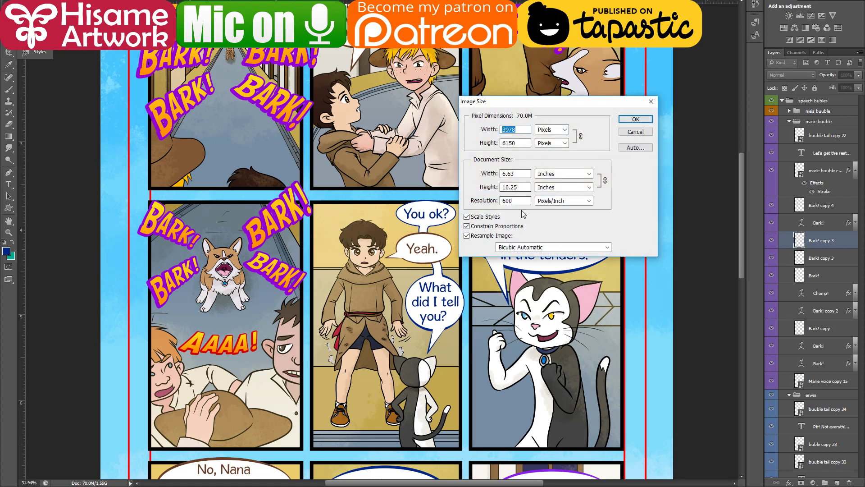
pyautogui.doubleClick(512, 201)
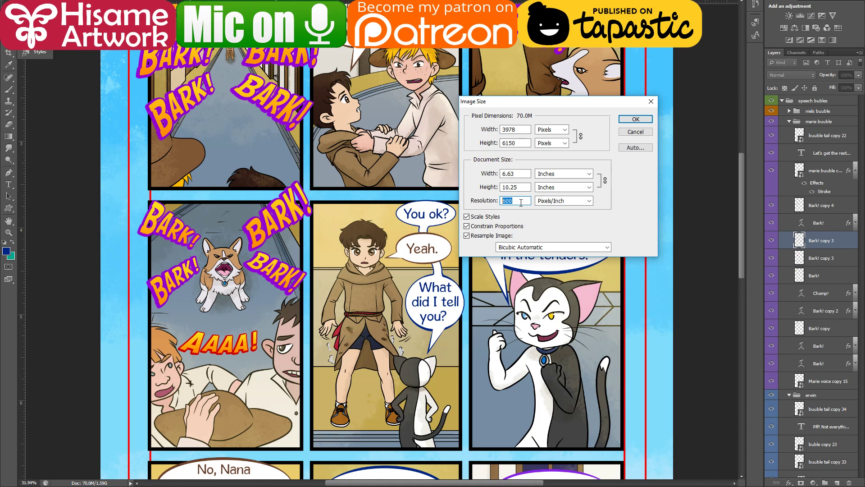
pyautogui.click(624, 133)
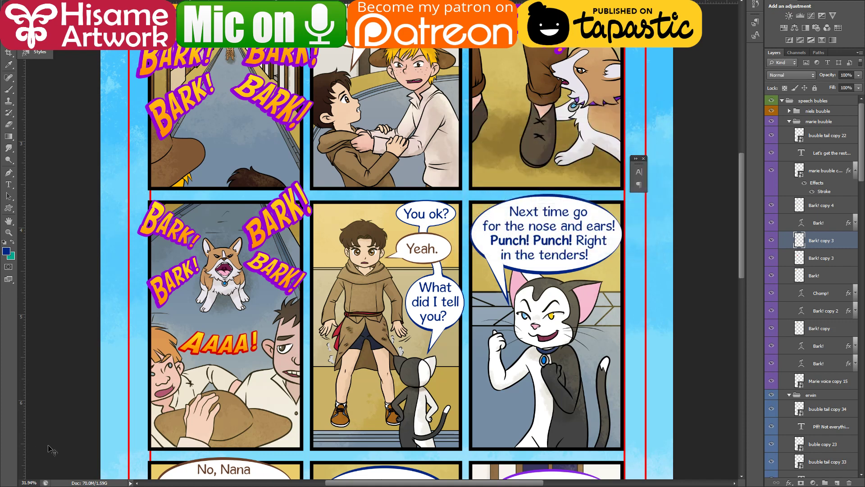
# - Compare the full page with a close-up of the two boys in the second panel to examine the line art's sharpness
pyautogui.scroll(-1, 134, 444)
pyautogui.scroll(-5, 135, 443)
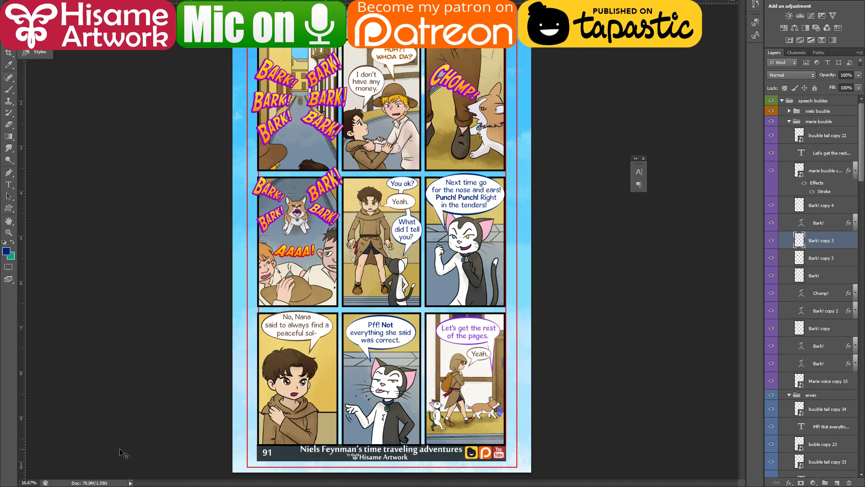
pyautogui.scroll(3, 333, 90)
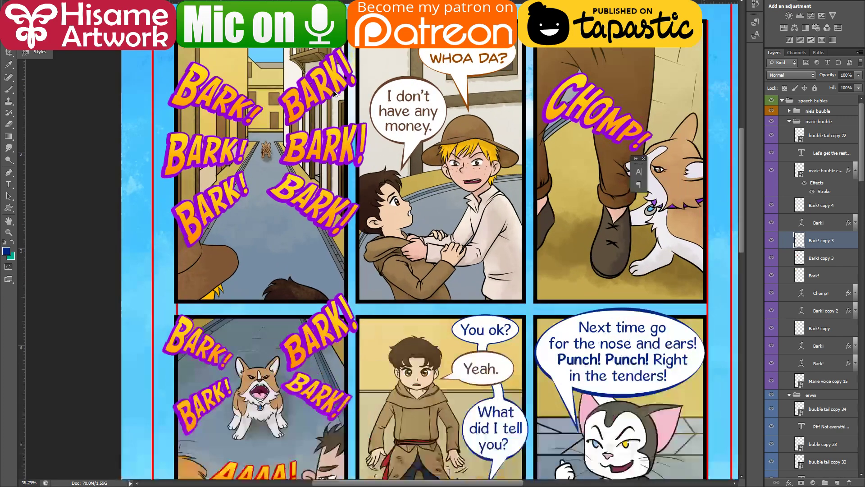
pyautogui.scroll(2, 333, 92)
pyautogui.scroll(2, 602, 424)
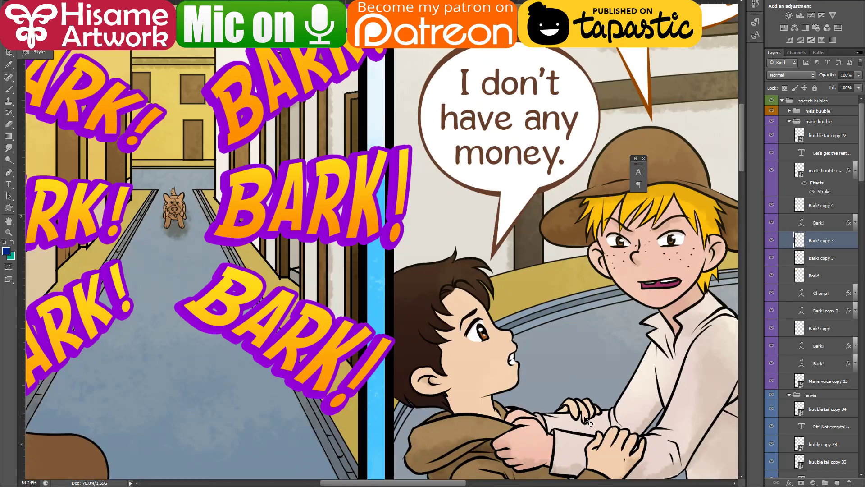
pyautogui.scroll(2, 572, 357)
pyautogui.scroll(1, 478, 304)
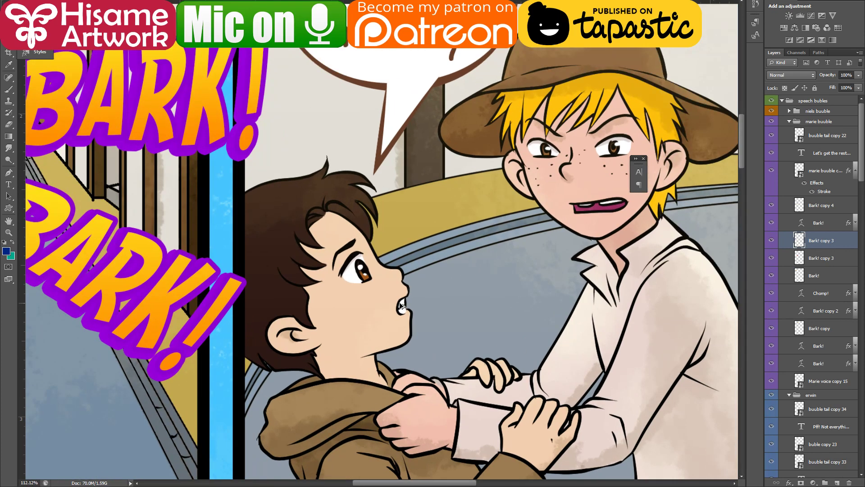
pyautogui.scroll(1, 401, 305)
pyautogui.scroll(-3, 401, 306)
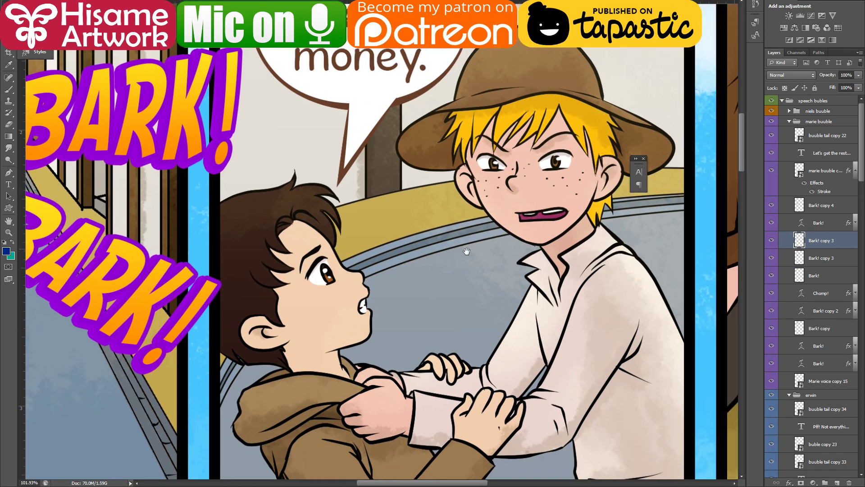
pyautogui.hscroll(2, 446, 284)
pyautogui.scroll(1, 460, 282)
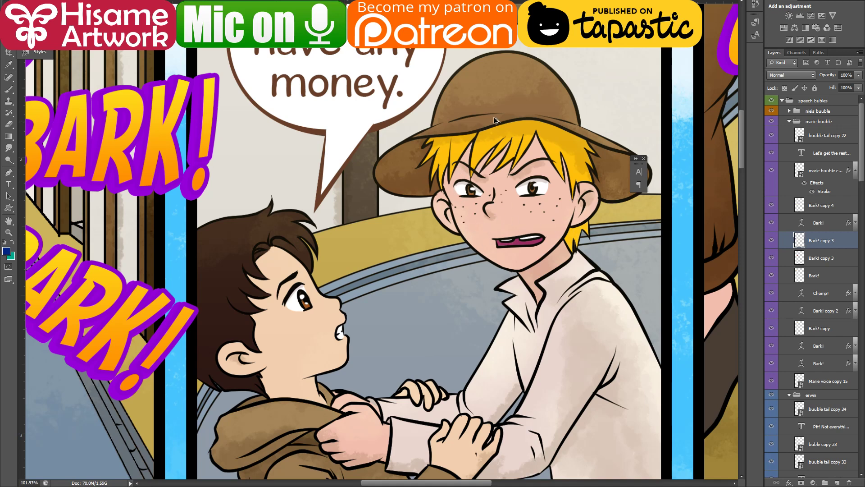
pyautogui.scroll(3, 495, 132)
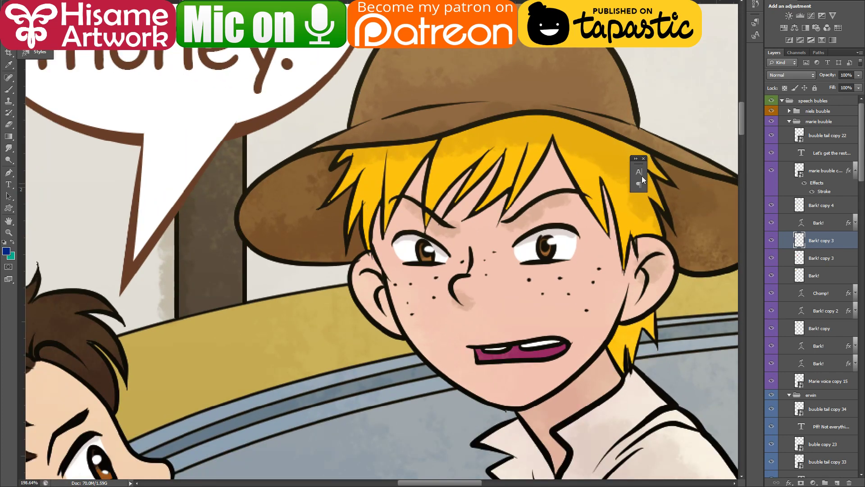
# - Close the floating character settings and hide the pixel grid over a close-up of the blond boy's eyes
pyautogui.click(643, 158)
pyautogui.scroll(5, 659, 178)
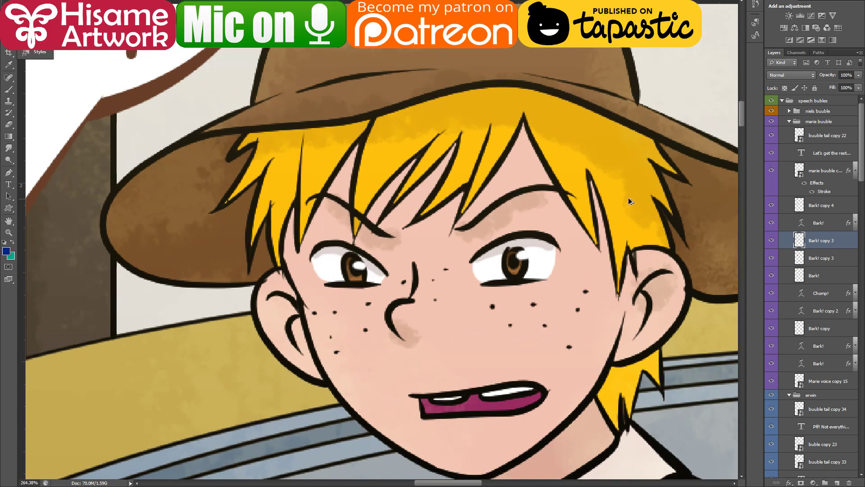
pyautogui.scroll(2, 475, 248)
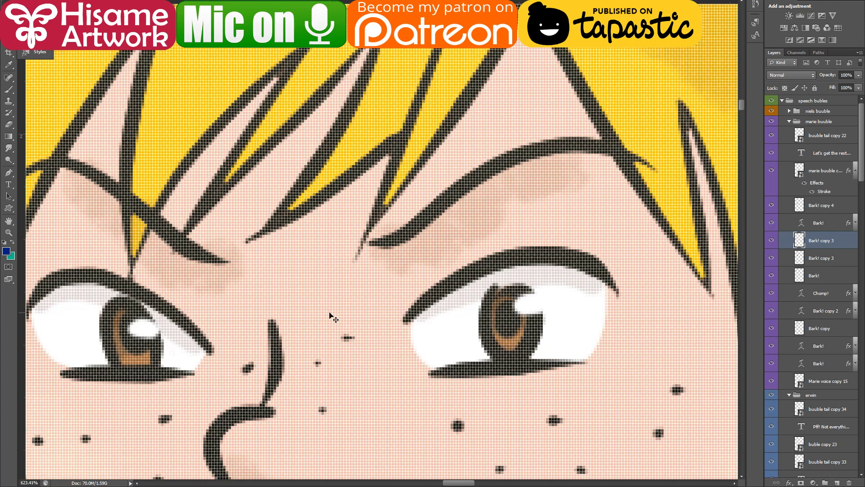
pyautogui.hotkey('ctrl', 'h')
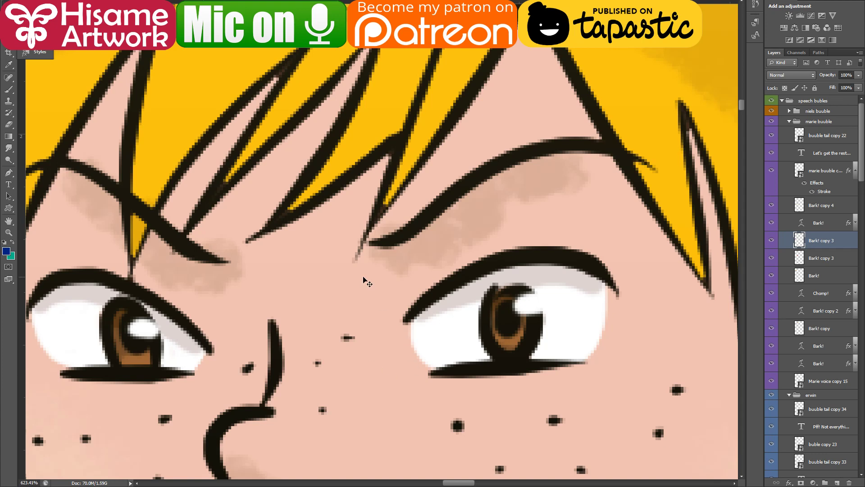
# - Try a canvas size of 12 by 20 inches for the comic page and discard it without applying
pyautogui.scroll(-15, 363, 277)
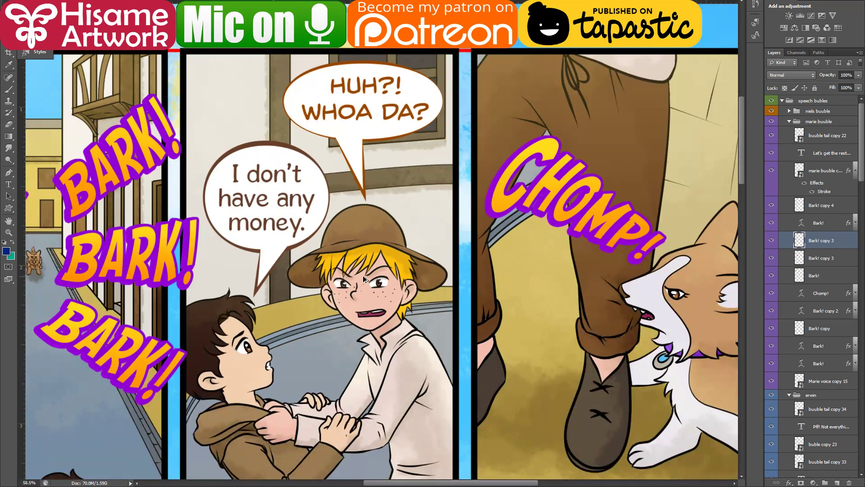
pyautogui.scroll(-5, 363, 275)
pyautogui.moveTo(386, 294); pyautogui.dragTo(443, 178)
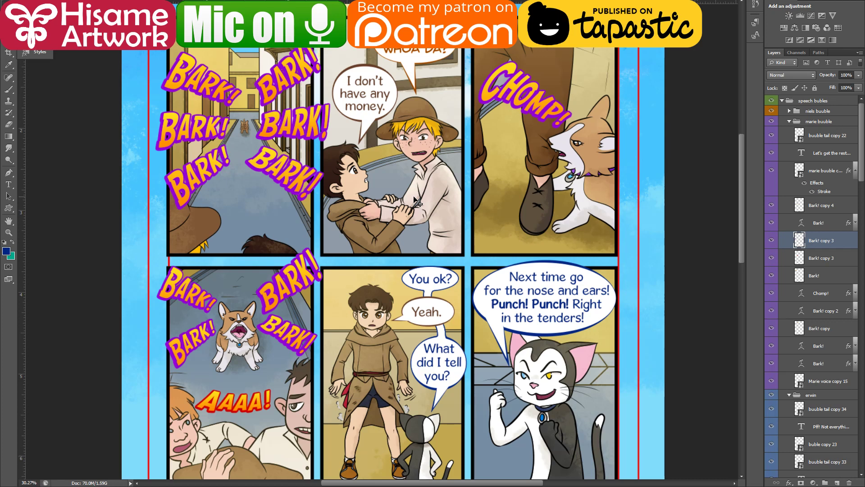
pyautogui.scroll(-2, 458, 258)
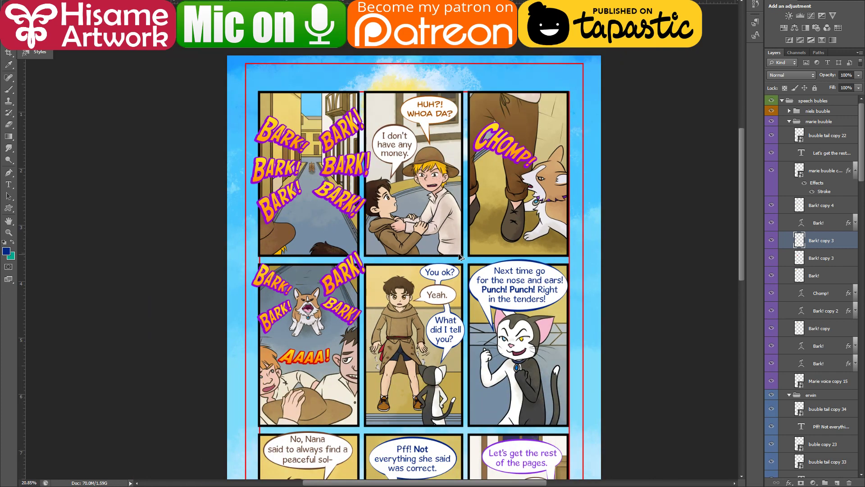
pyautogui.moveTo(458, 256); pyautogui.dragTo(468, 205)
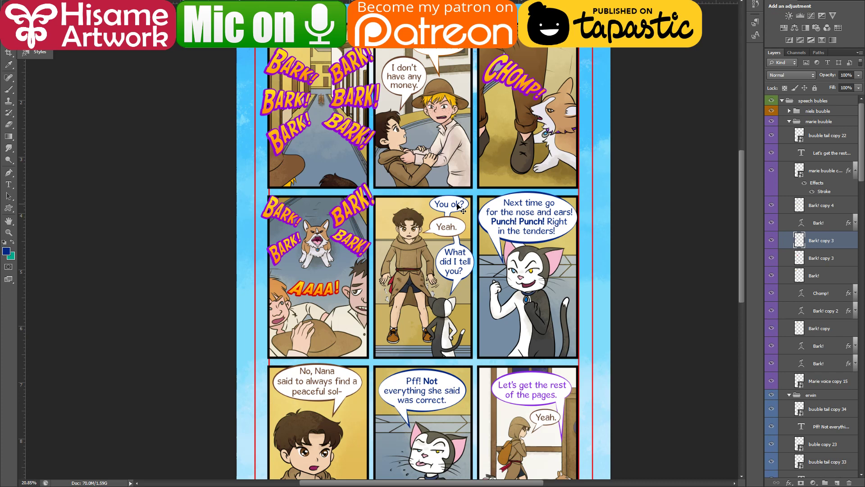
pyautogui.click(8, 184)
pyautogui.click(61, 5)
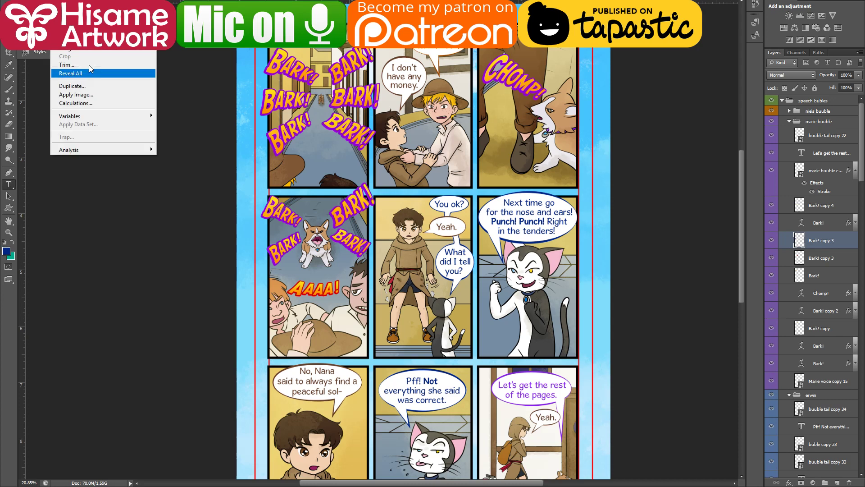
pyautogui.click(72, 39)
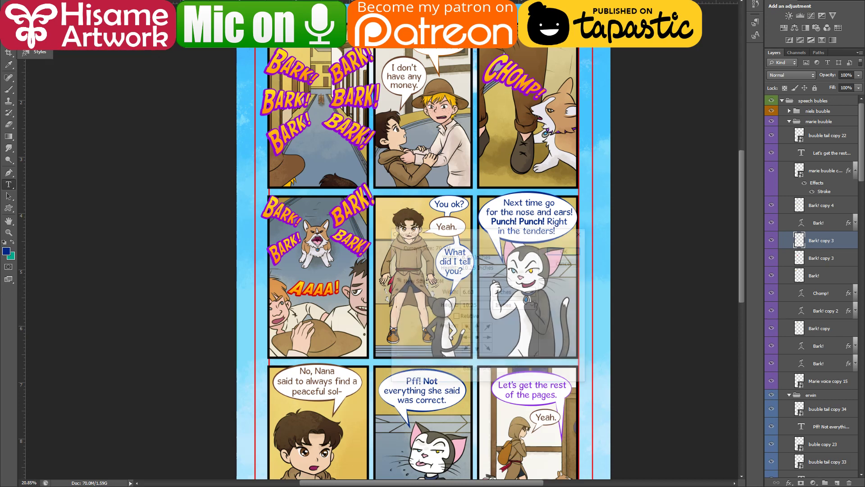
pyautogui.doubleClick(471, 294)
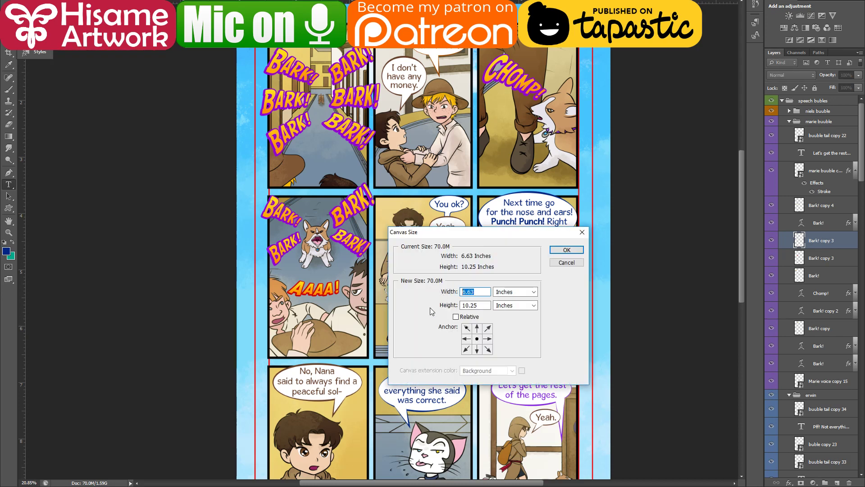
pyautogui.write('12')
pyautogui.press('Tab')
pyautogui.write('20')
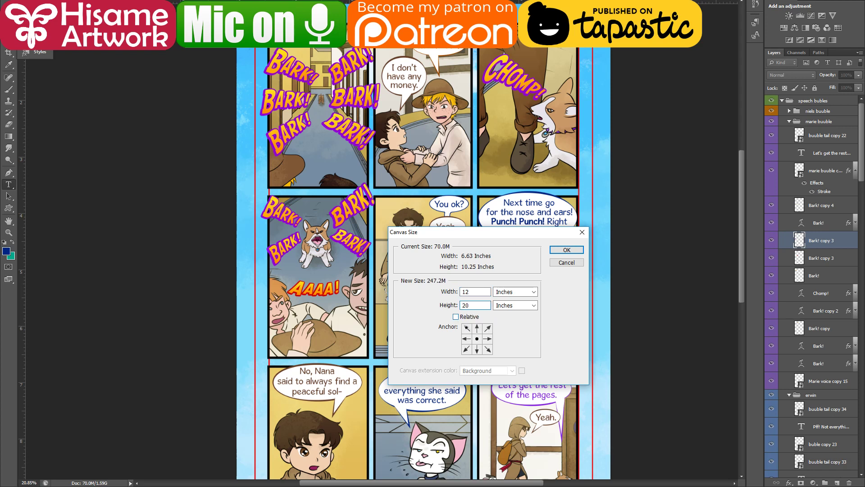
pyautogui.click(566, 262)
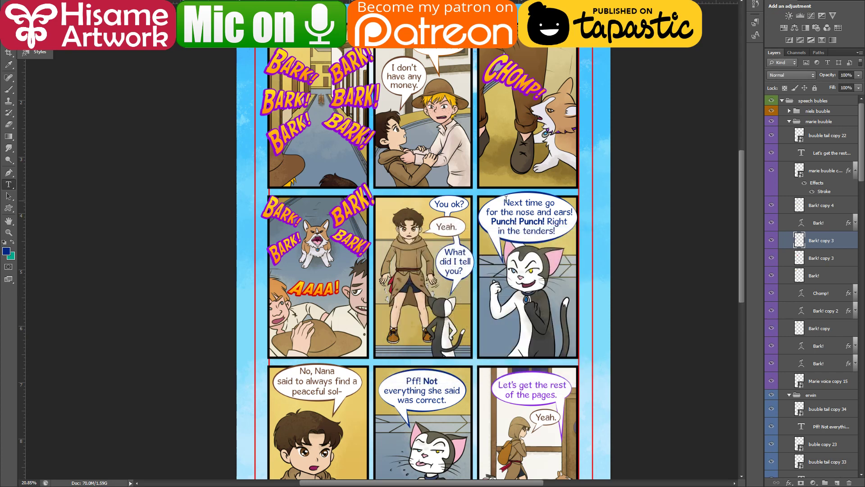
# - Try a 24 pt font size on the "Next time go for the nose and ears!" bubble text and discard the change
pyautogui.moveTo(505, 200); pyautogui.dragTo(521, 241)
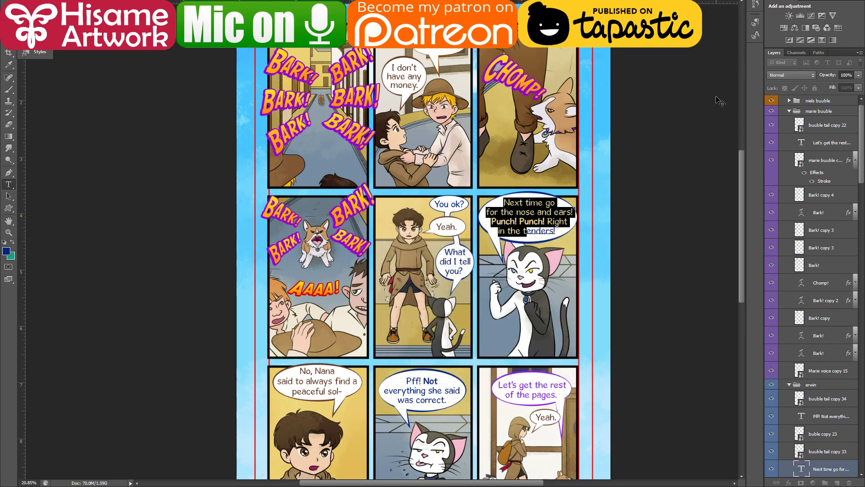
pyautogui.hotkey('ctrl', 't')
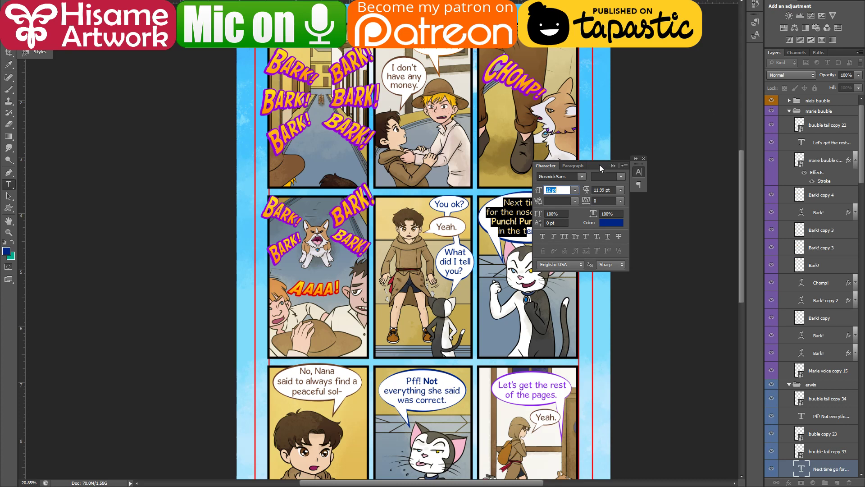
pyautogui.moveTo(601, 163); pyautogui.dragTo(699, 141)
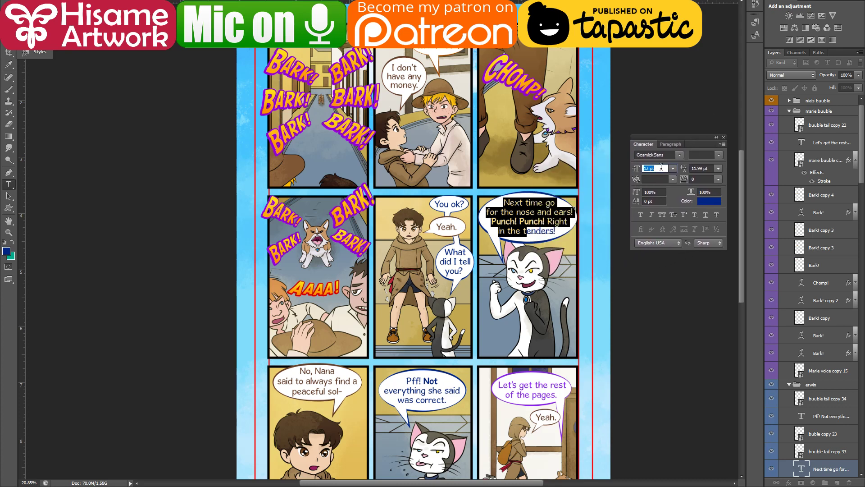
pyautogui.write('24')
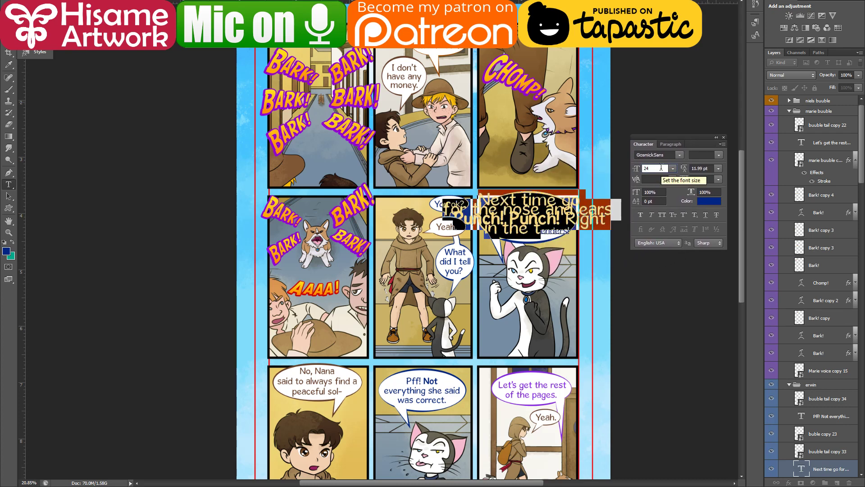
pyautogui.click(723, 137)
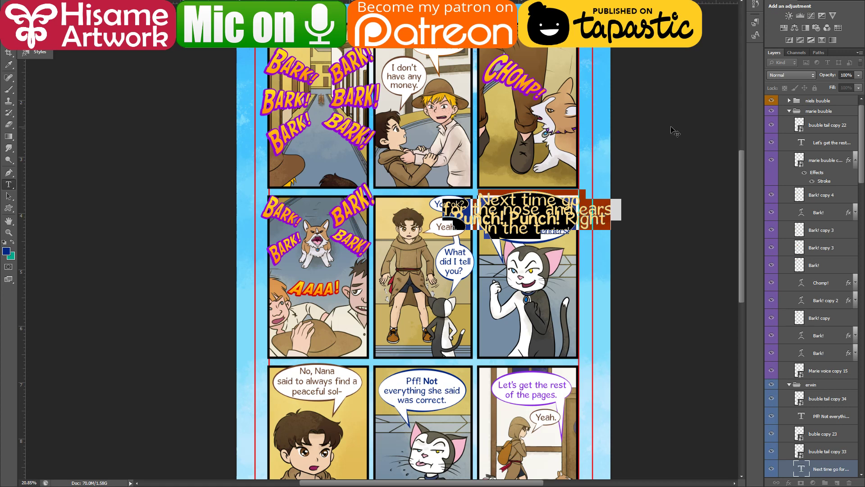
pyautogui.click(200, 107)
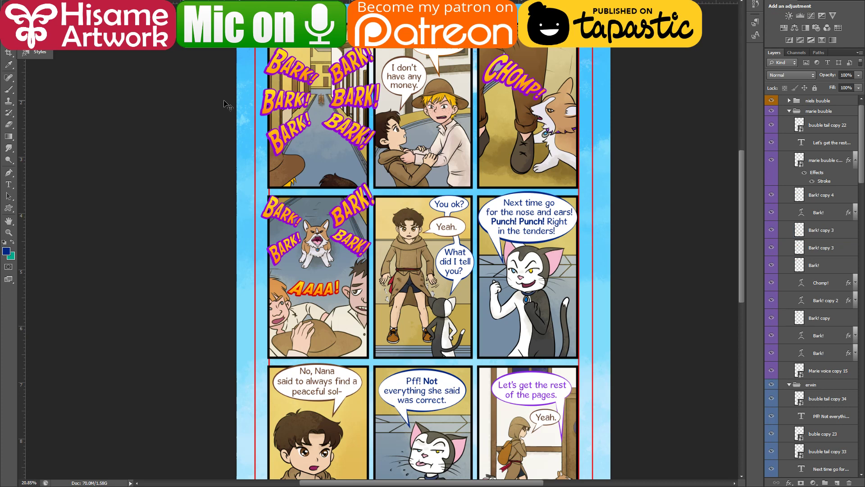
# - Enlarge the upper-left "Bark!" lettering around the barking corgi in the fourth panel so it extends past the panel's border
pyautogui.moveTo(223, 100); pyautogui.dragTo(213, 100)
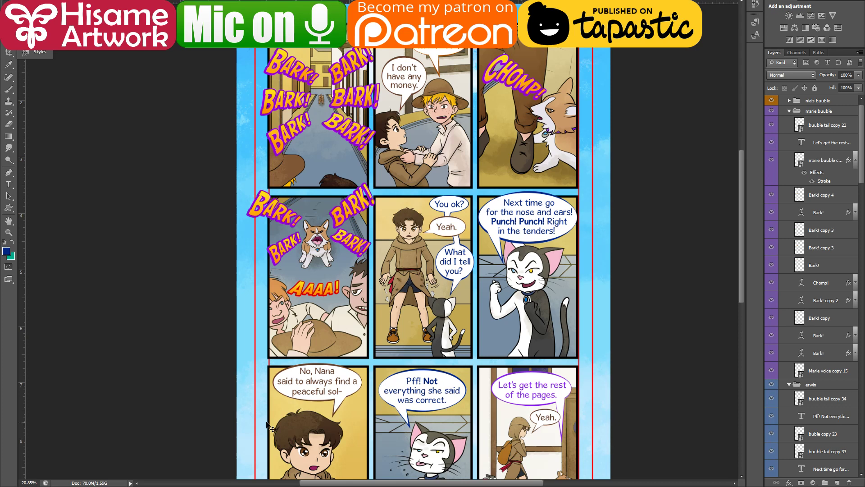
# - Switch to the file browser and open page_81.jpg from the TAPASTIC-eng folder to view the exported page
pyautogui.moveTo(122, 486)
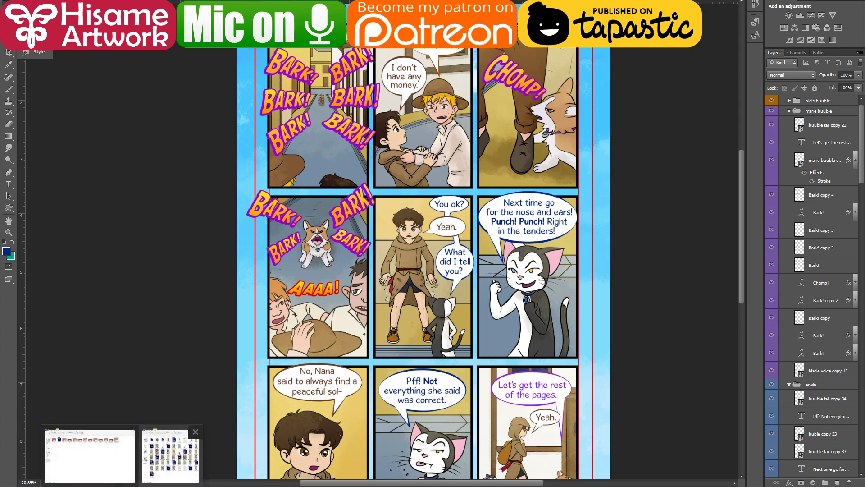
pyautogui.click(170, 455)
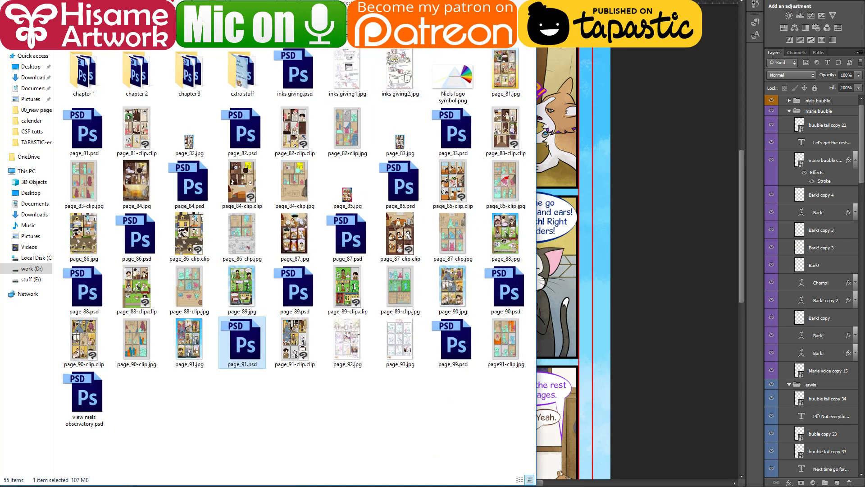
pyautogui.hotkey('alt', 'Tab')
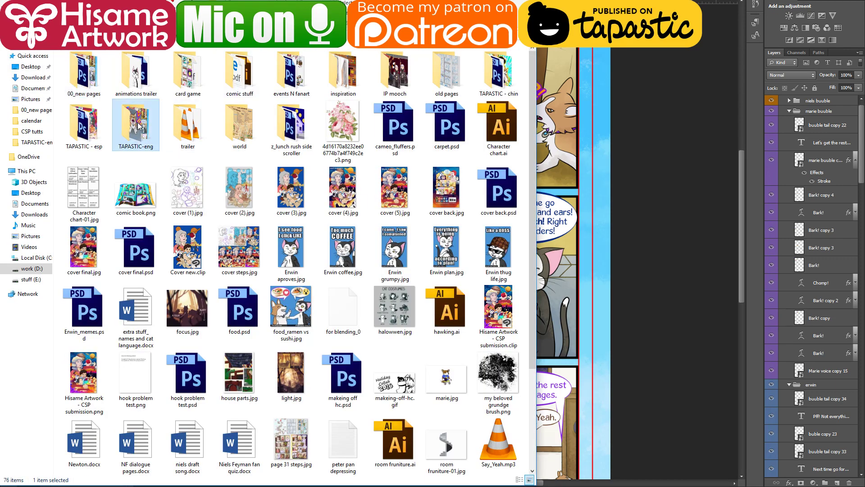
pyautogui.hotkey('alt', 'Tab')
pyautogui.click(349, 130)
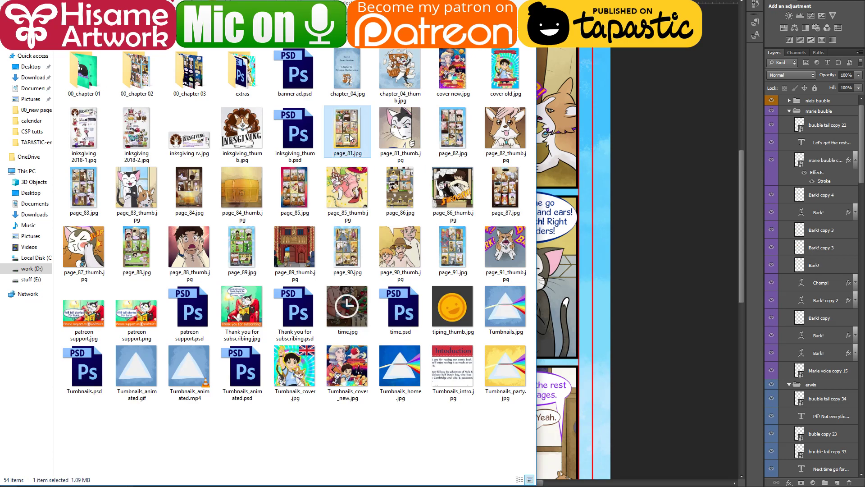
pyautogui.doubleClick(350, 131)
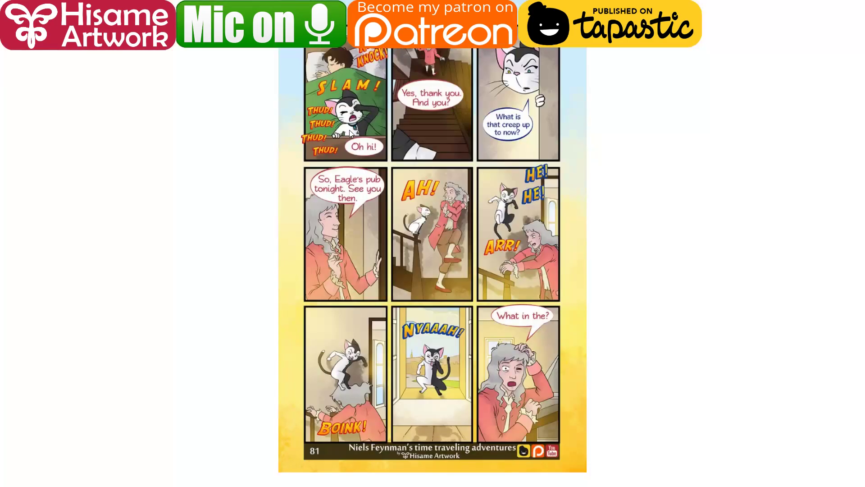
# - Open page_87.jpg from the same folder and move its viewer window over the comic page to examine the lettering
pyautogui.hotkey('alt', 'Tab')
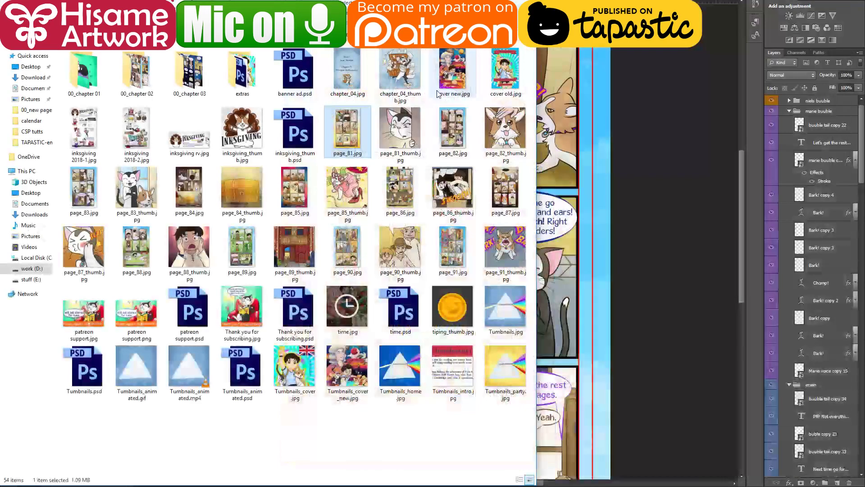
pyautogui.click(503, 191)
pyautogui.doubleClick(502, 189)
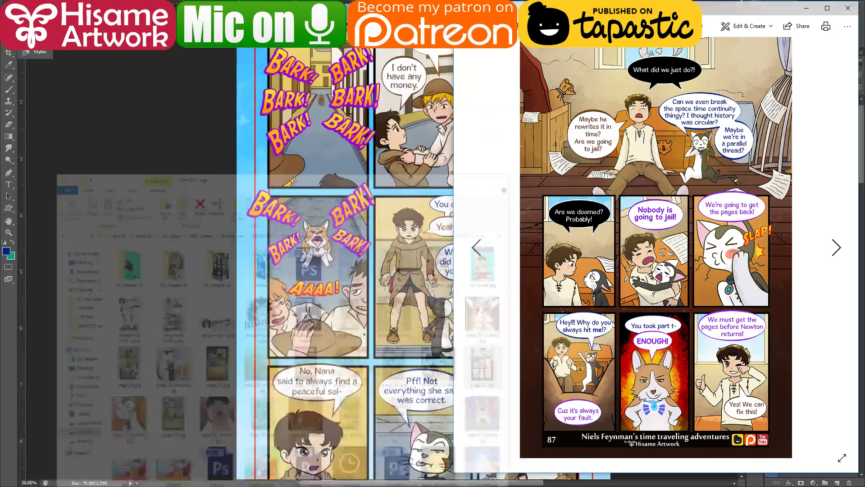
pyautogui.moveTo(586, 7); pyautogui.dragTo(257, 17)
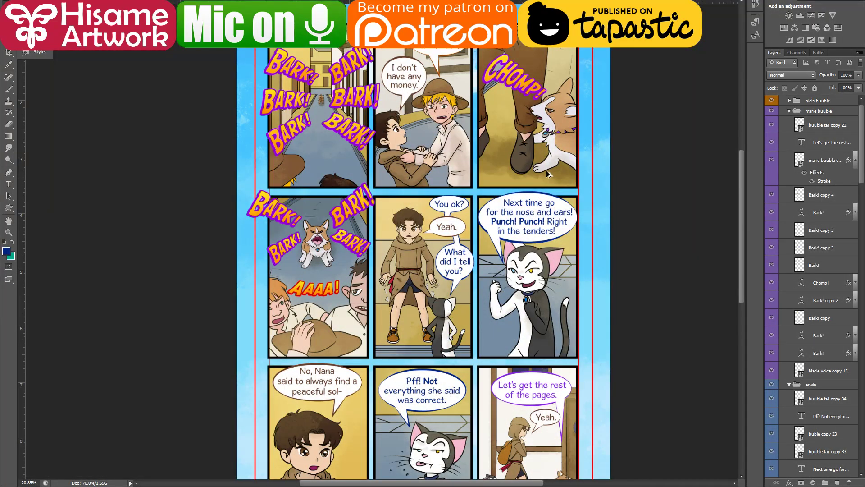
# - Compare a close-up of the speech bubble lettering above the cat with the page's overall view
pyautogui.scroll(1, 546, 171)
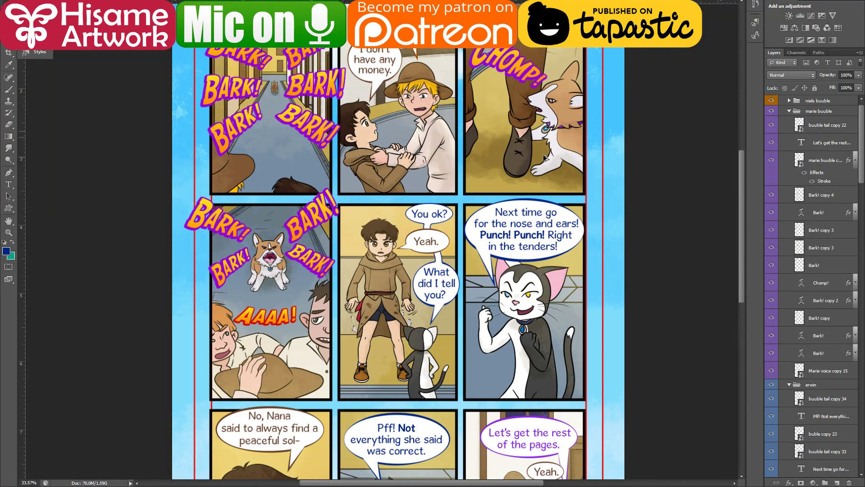
pyautogui.scroll(3, 543, 202)
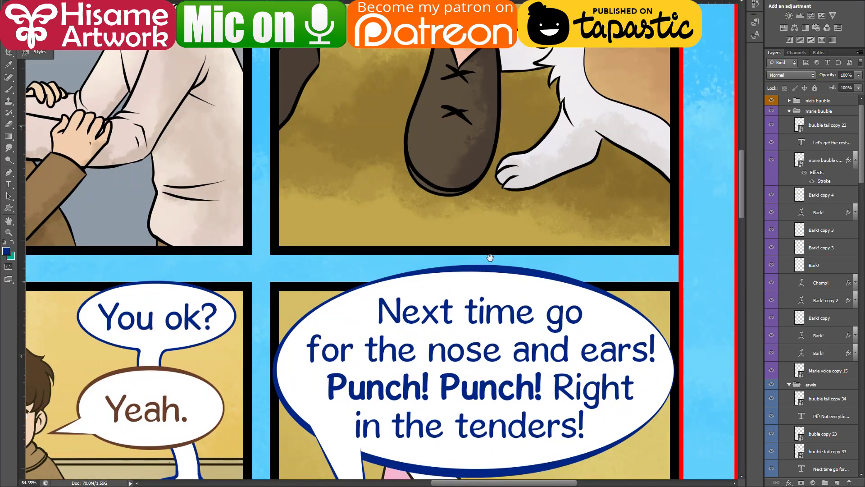
pyautogui.scroll(-4, 511, 105)
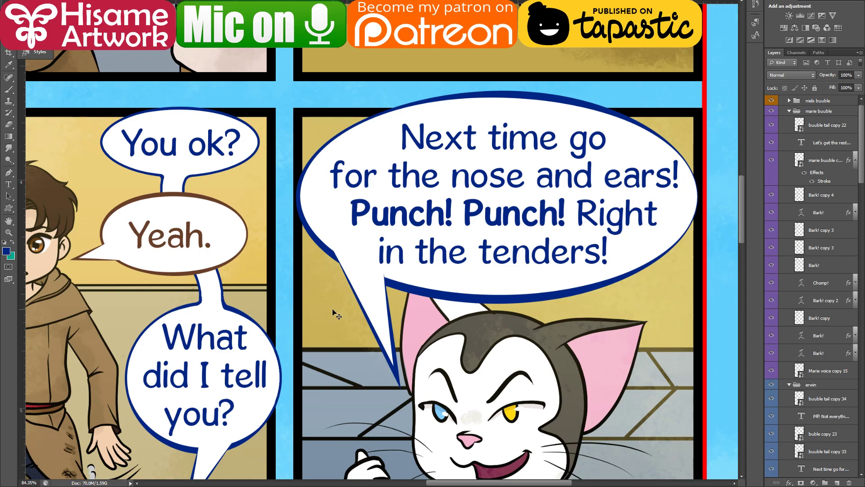
pyautogui.scroll(-8, 337, 315)
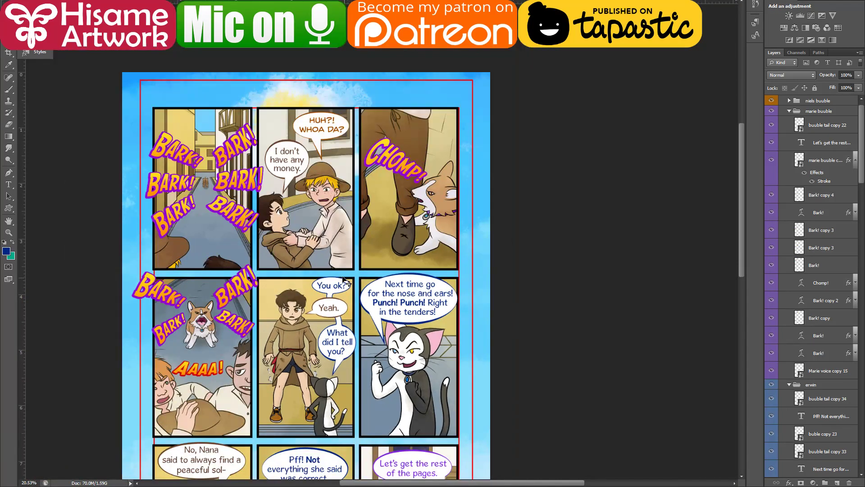
pyautogui.moveTo(345, 282); pyautogui.dragTo(481, 216)
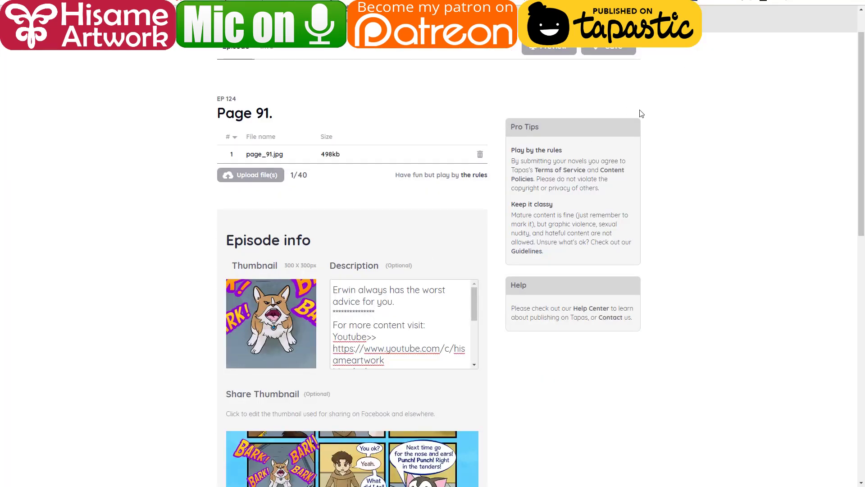
# - Switch to Tapas in the browser, open the "Niels Feynman's time traveling adventures" series from the profile and examine Page 91
pyautogui.scroll(1, 712, 311)
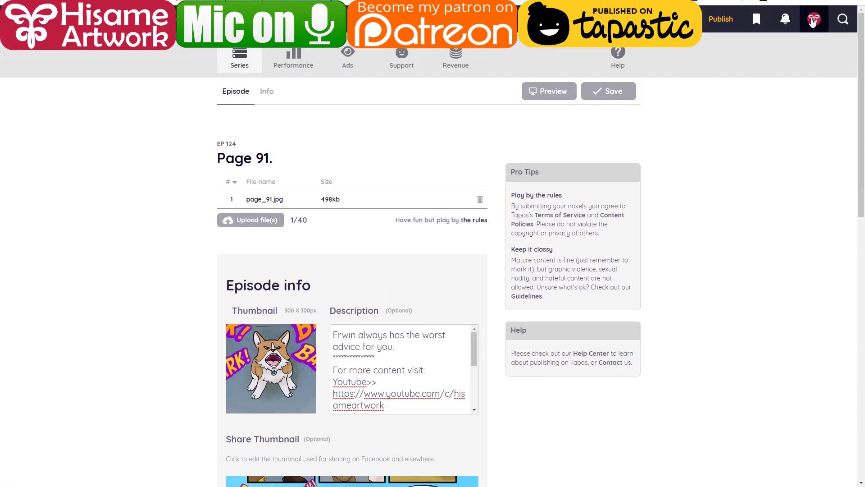
pyautogui.click(814, 19)
pyautogui.click(807, 48)
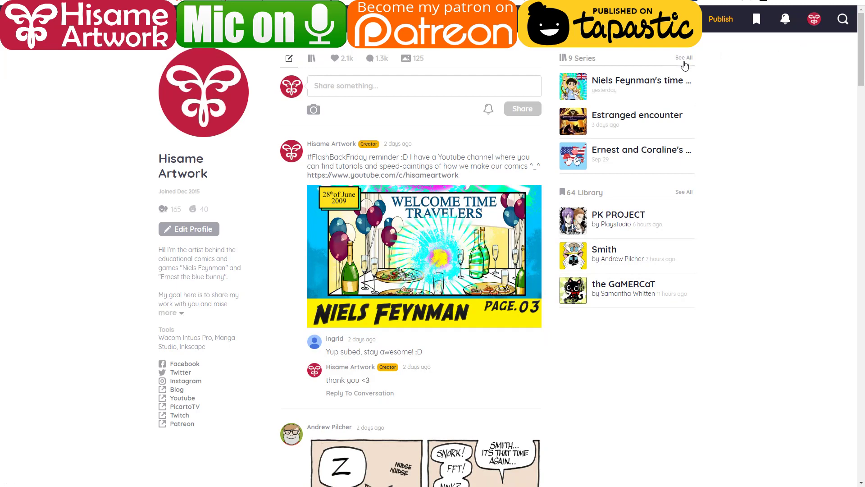
pyautogui.click(665, 80)
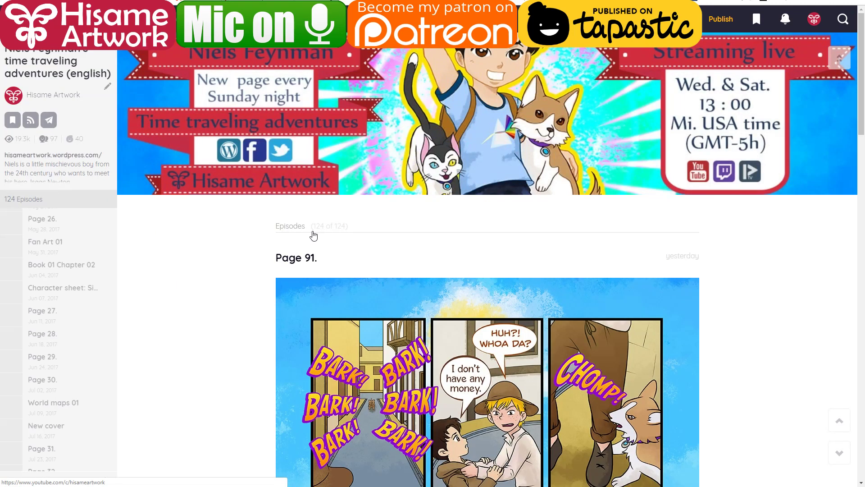
pyautogui.scroll(-4, 180, 277)
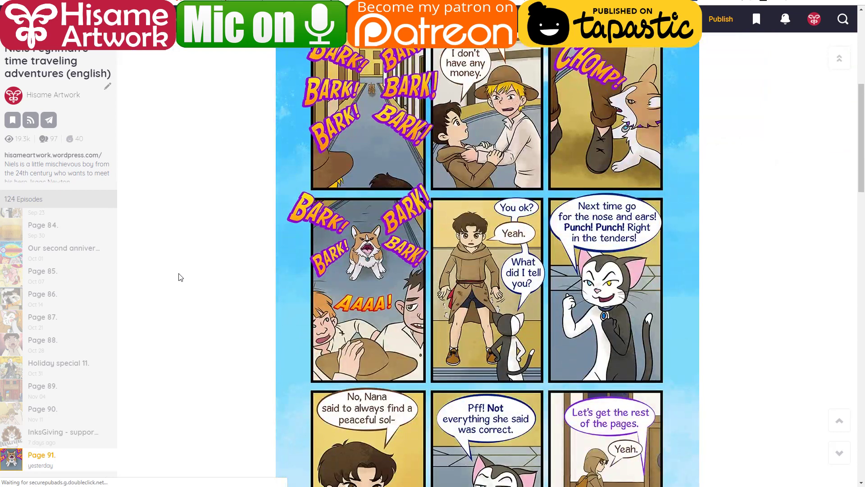
pyautogui.scroll(3, 183, 280)
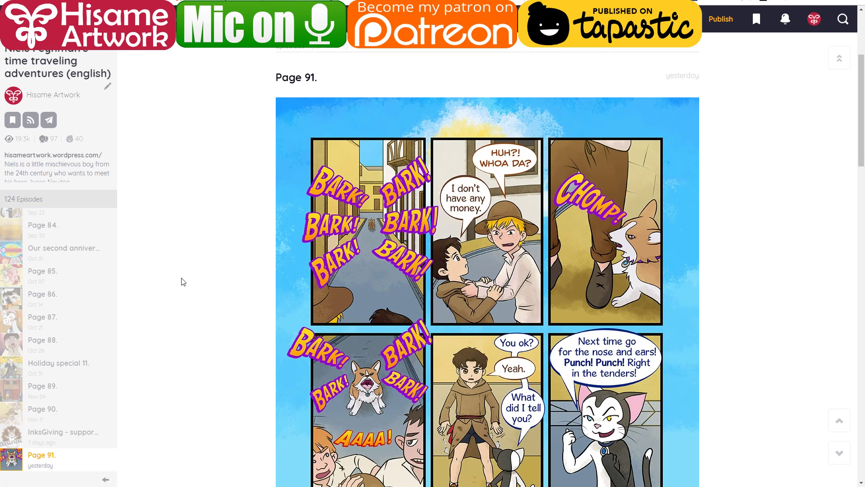
pyautogui.scroll(-3, 183, 282)
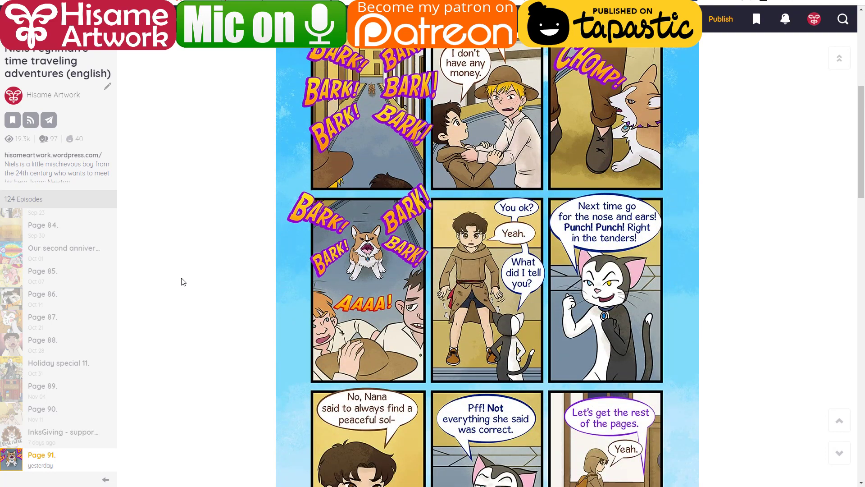
# - Review the published Page 91 from its first panels to the comments section, checking how readable the speech bubbles and sound-effect lettering are
pyautogui.scroll(-4, 201, 280)
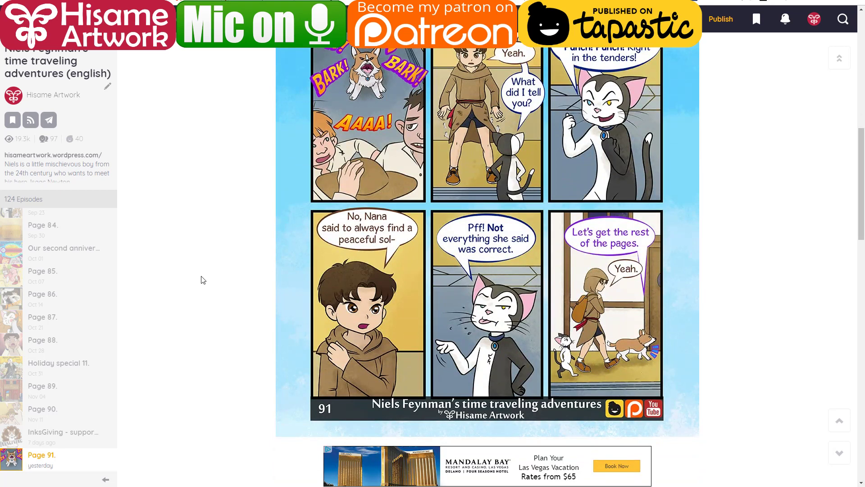
pyautogui.scroll(3, 201, 281)
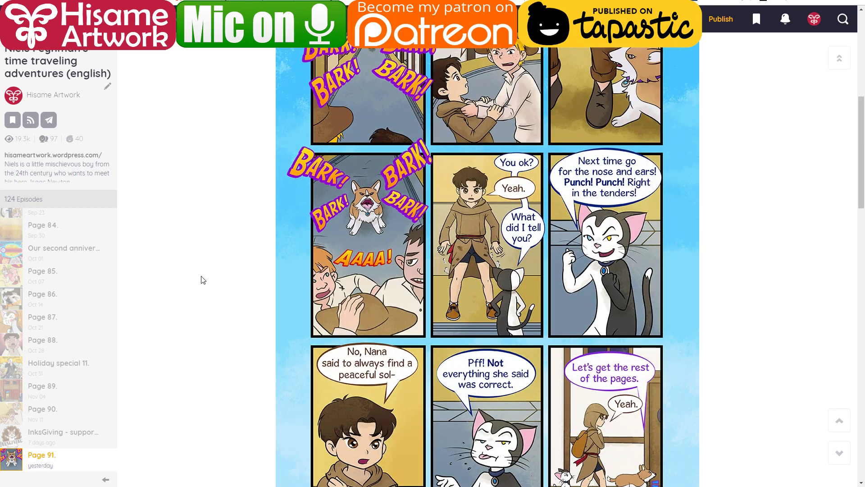
pyautogui.scroll(2, 201, 280)
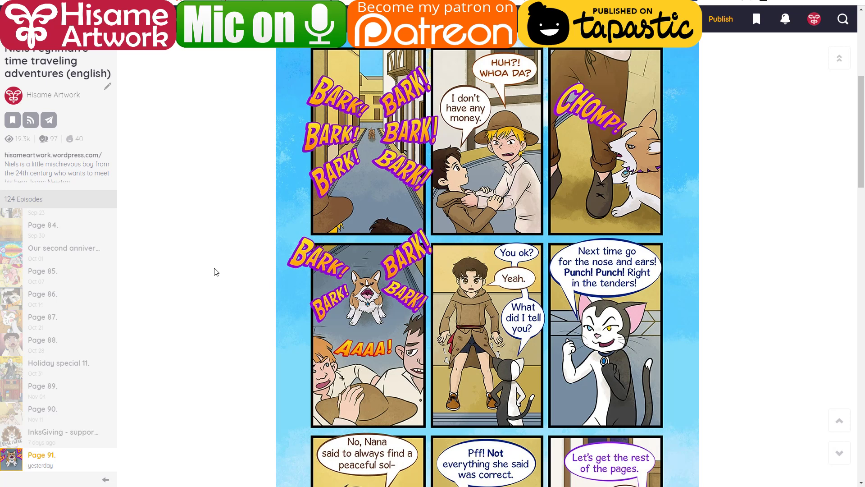
pyautogui.scroll(2, 625, 254)
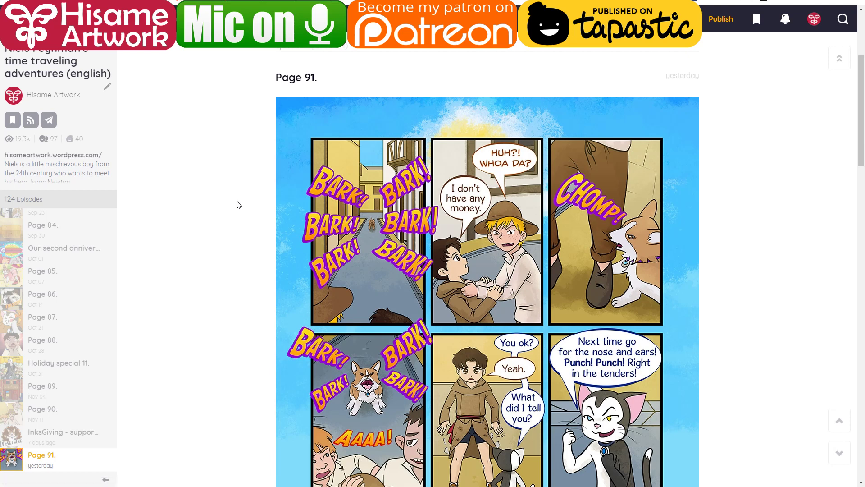
pyautogui.scroll(-1, 239, 204)
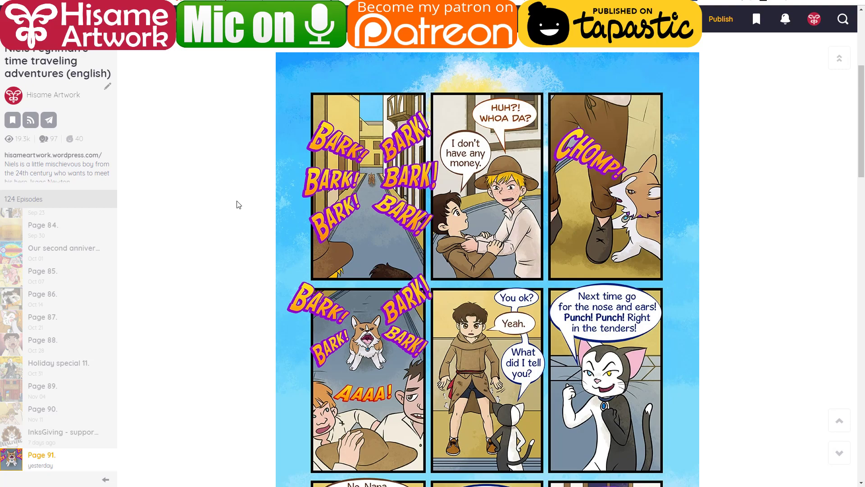
pyautogui.scroll(-15, 239, 205)
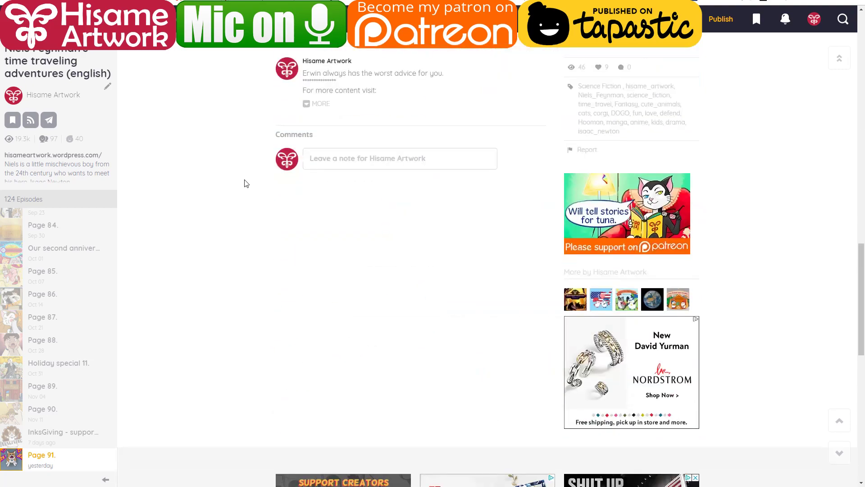
pyautogui.scroll(6, 241, 216)
pyautogui.scroll(10, 241, 217)
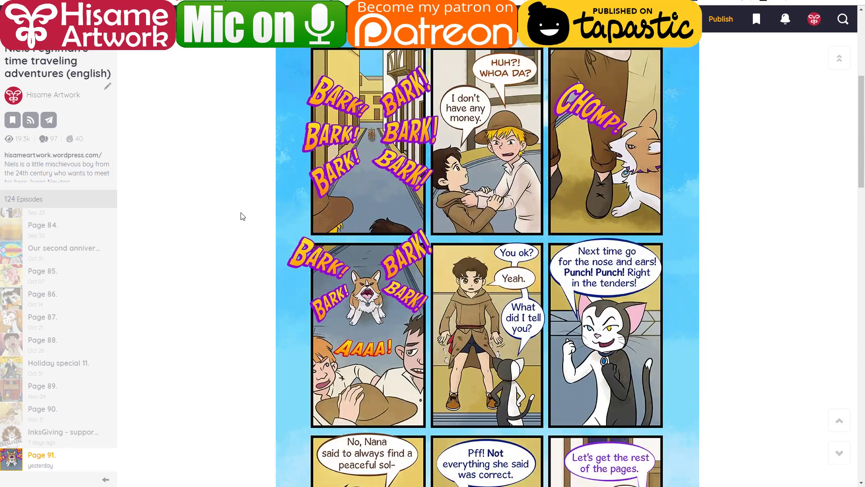